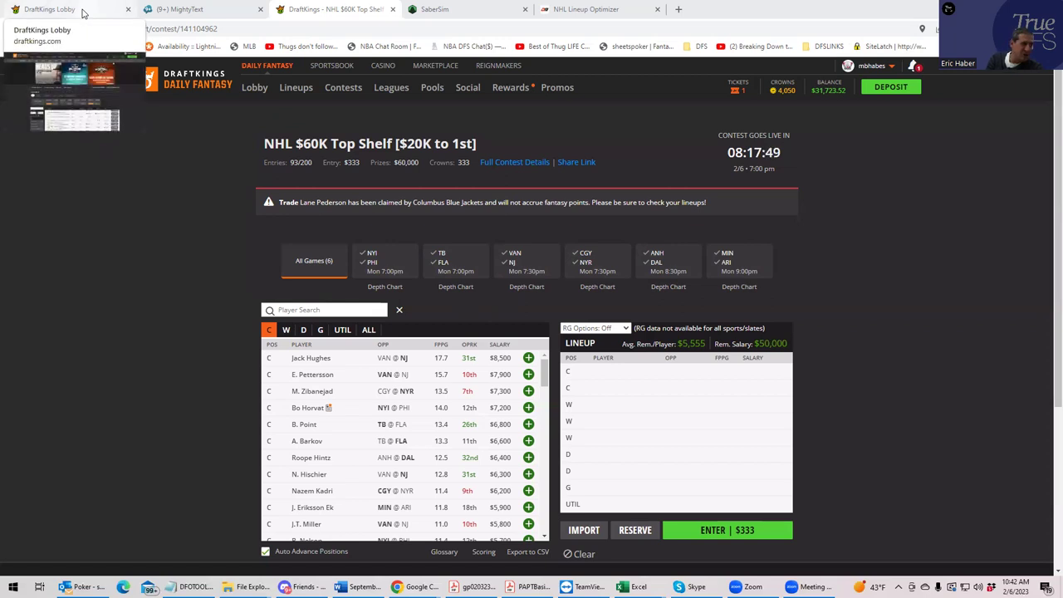
Step: Look over the DraftKings lobby, the NHL $60K Top Shelf contest, the SaberSim projections and the DailyRoto NHL optimizer
click(82, 13)
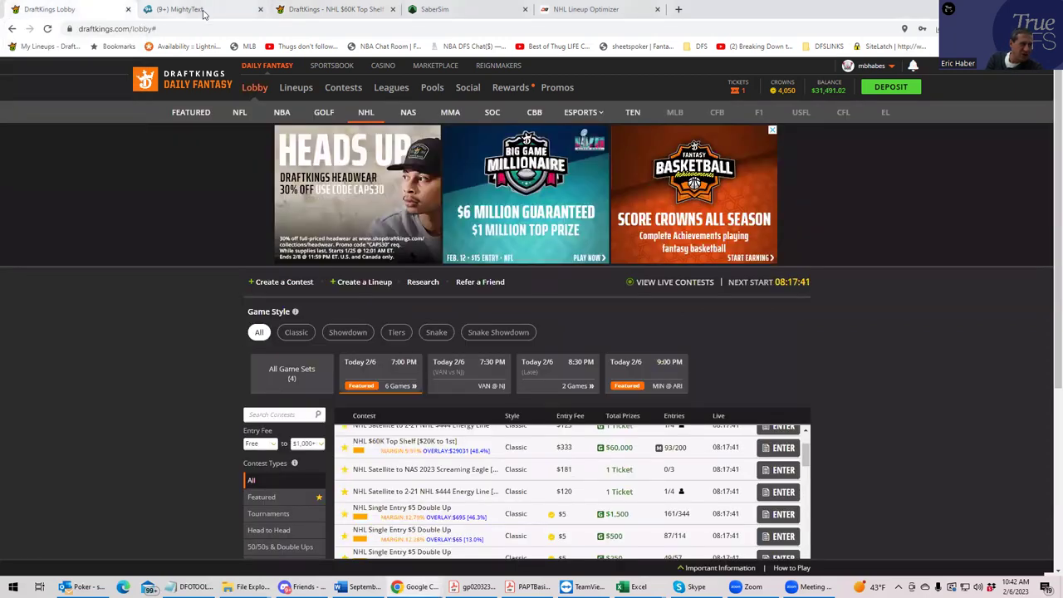
click(318, 9)
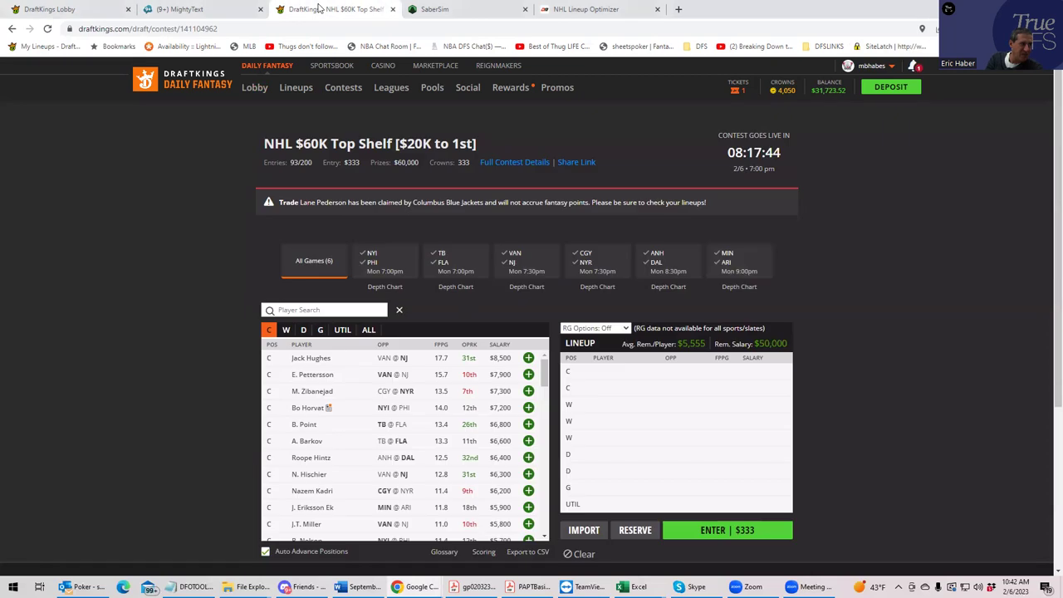
click(434, 10)
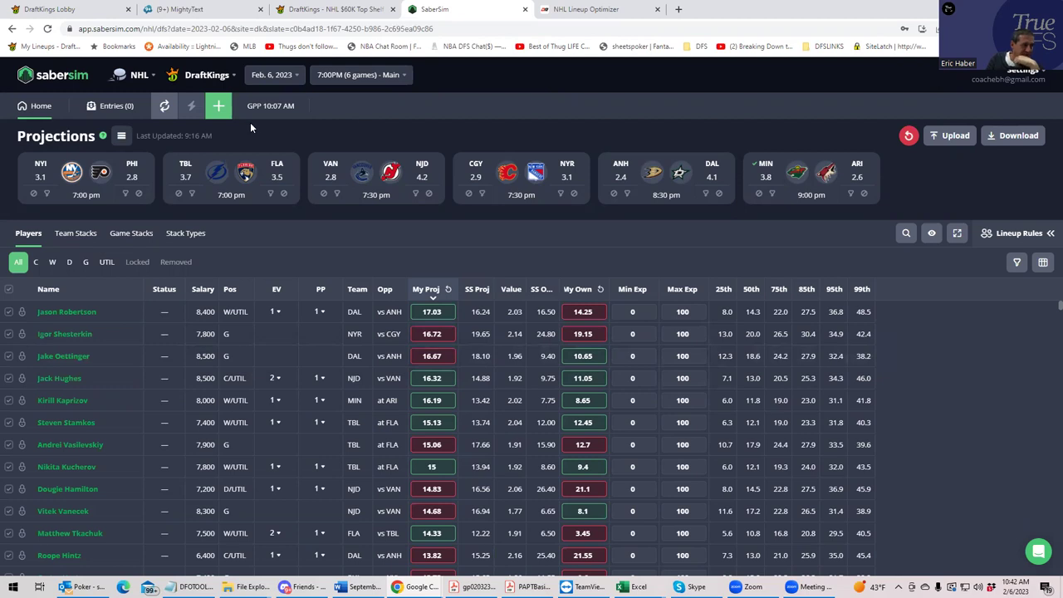
click(605, 11)
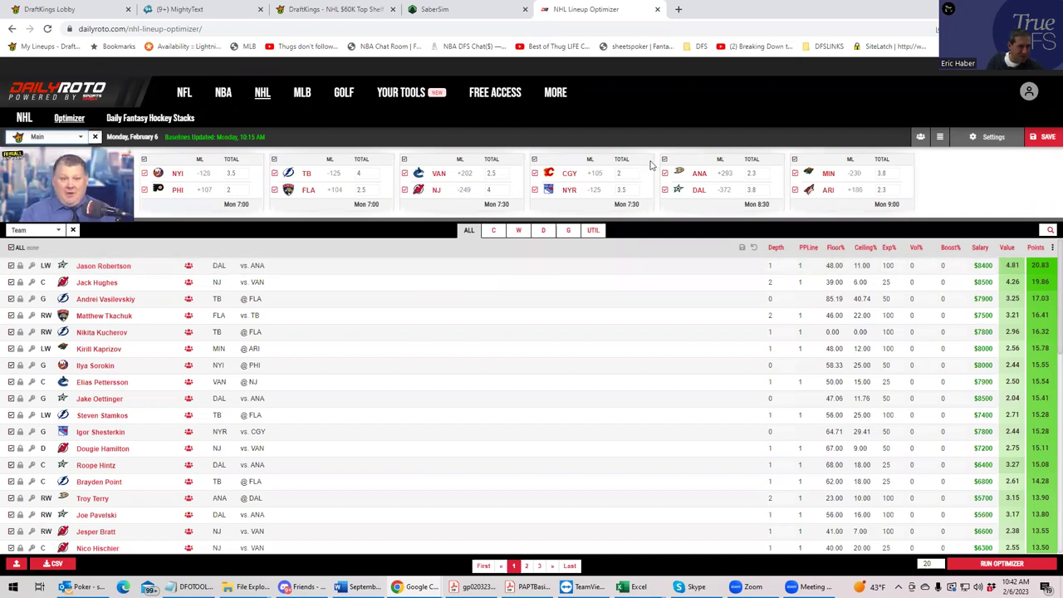
text(4)
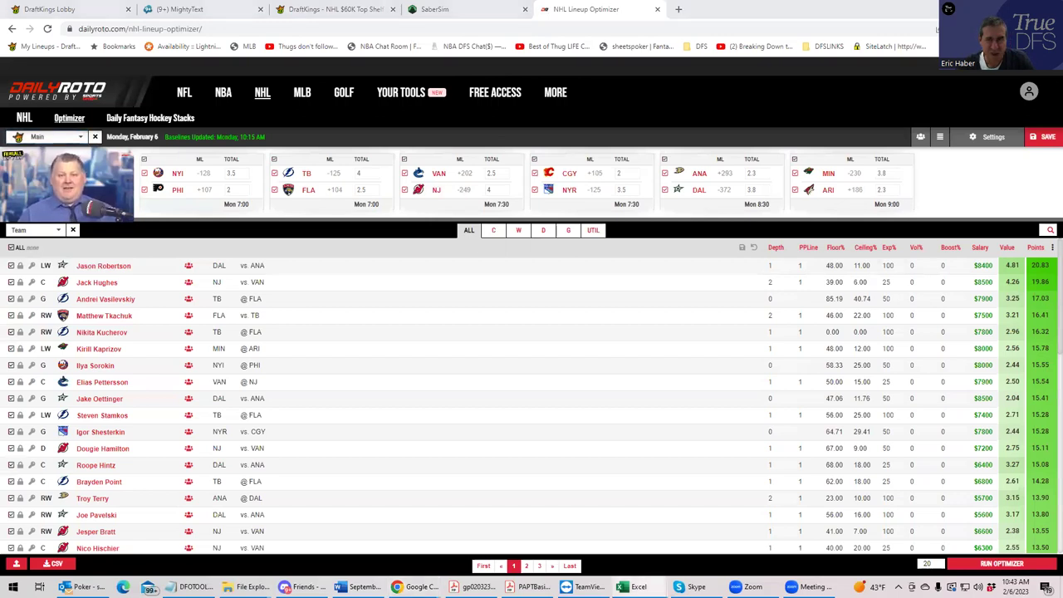
Step: Switch to the NHLDK_Proj workbook in Excel and examine the Sheets Value Score, fpts, pp$, Ownership, EV Line and PP Line columns
key(alt+Tab)
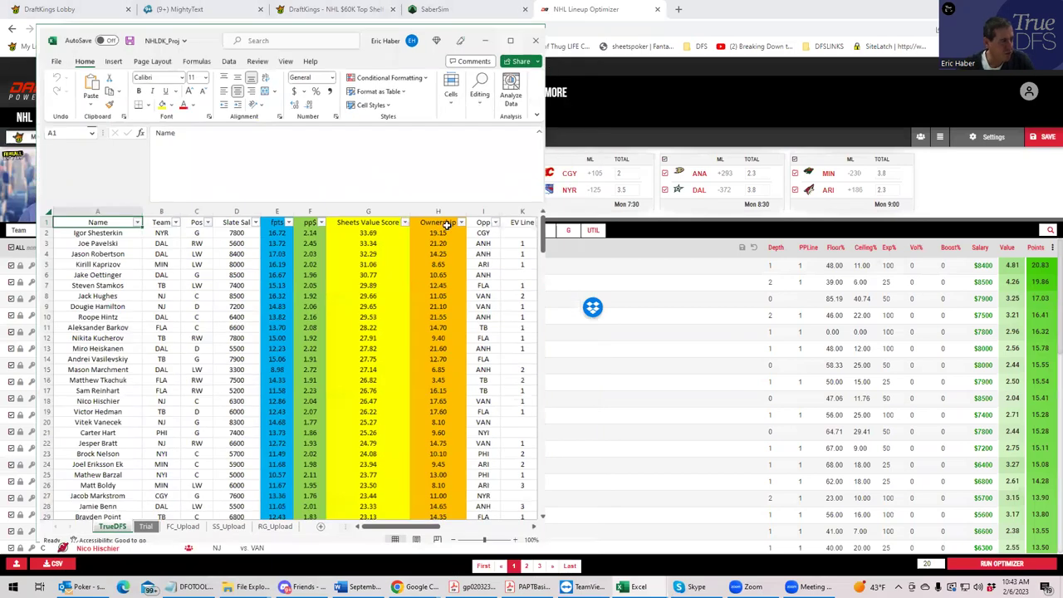
key(super+Up)
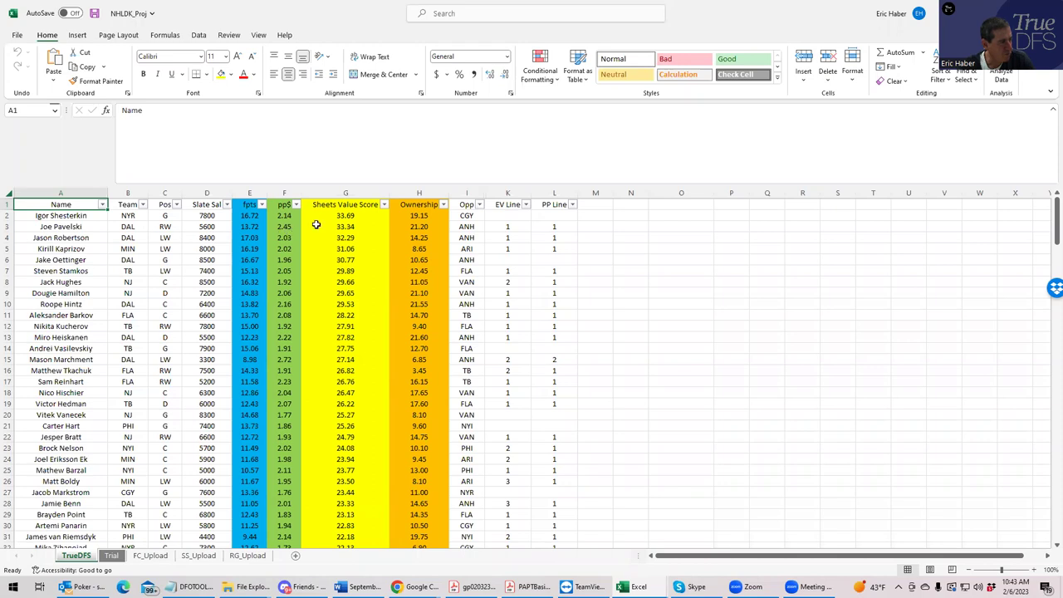
drag(346, 215, 364, 191)
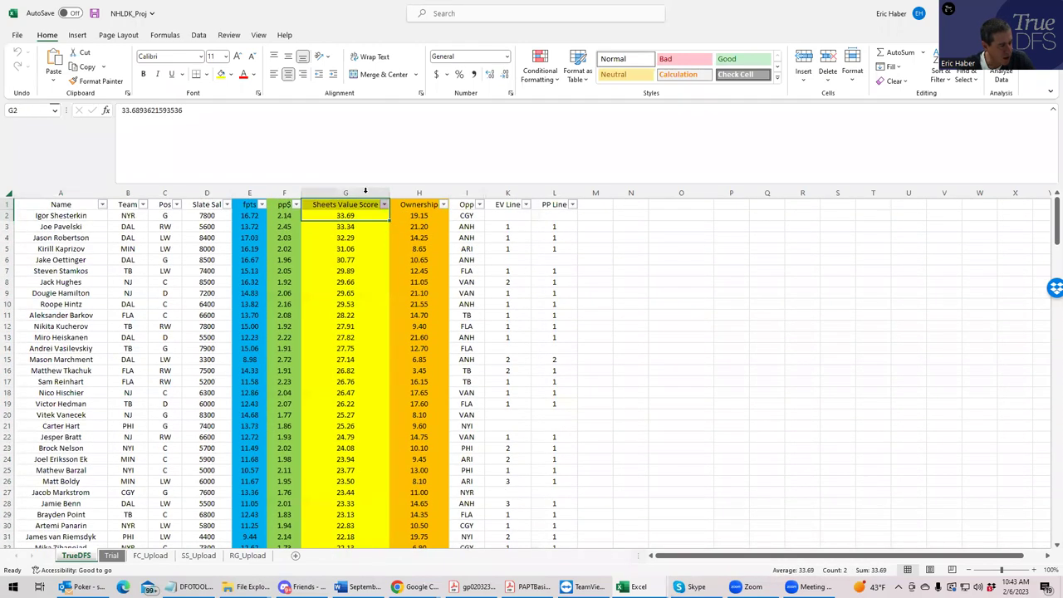
click(345, 271)
click(340, 216)
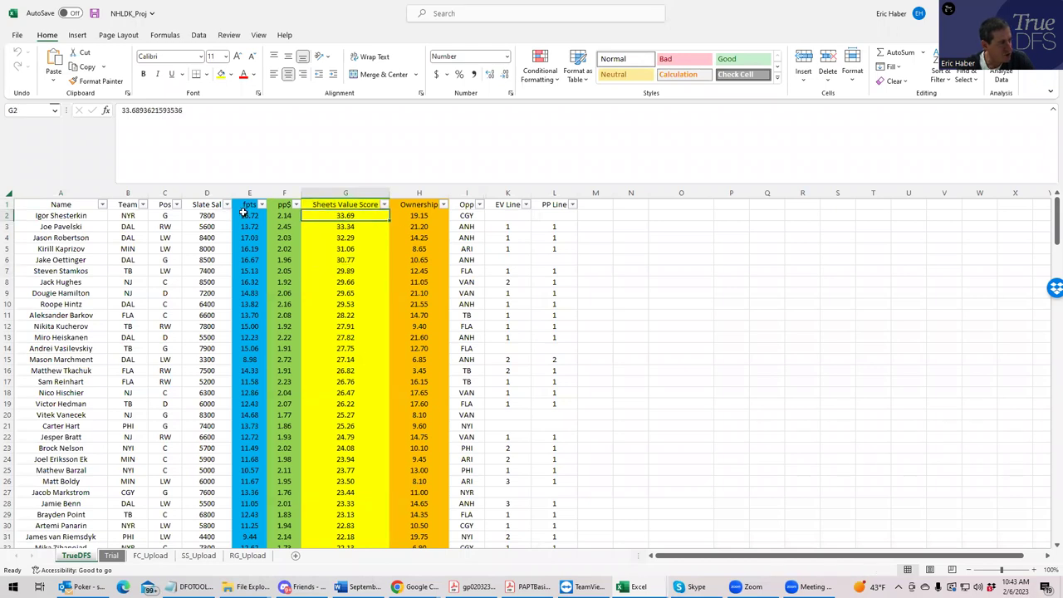
click(254, 215)
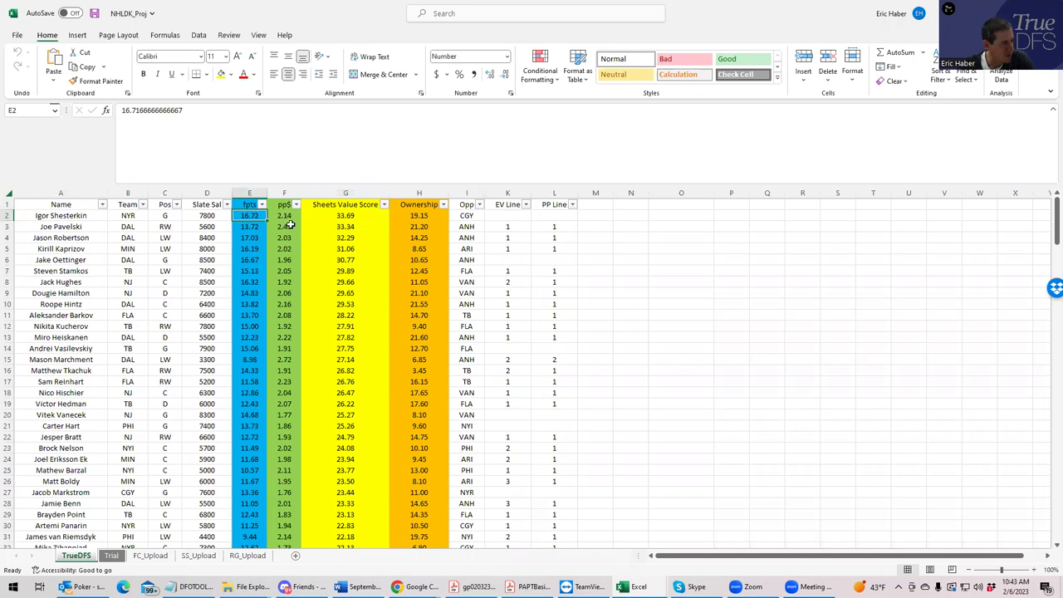
click(286, 217)
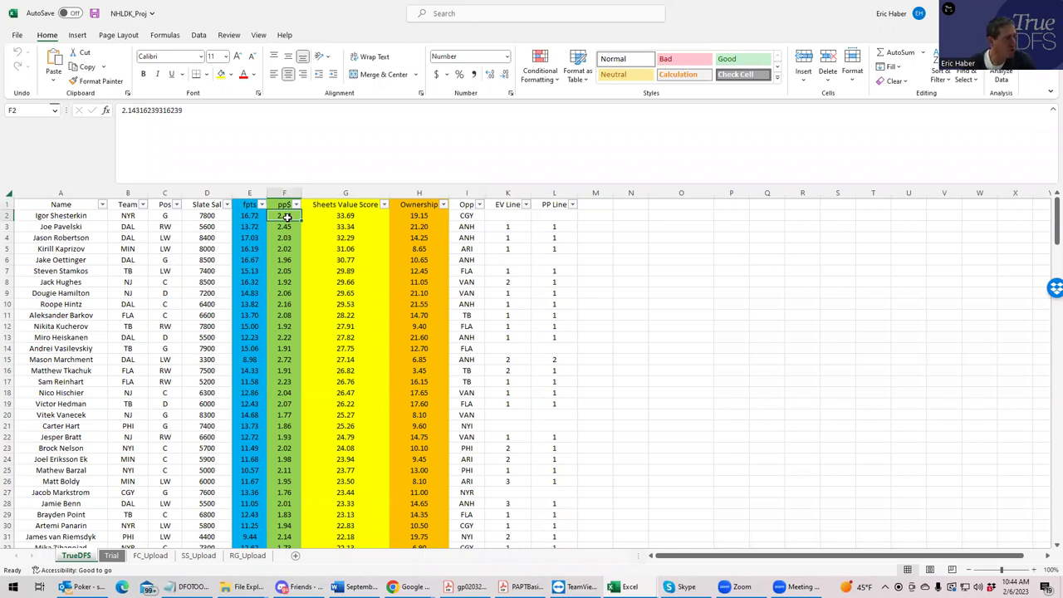
drag(342, 216, 418, 227)
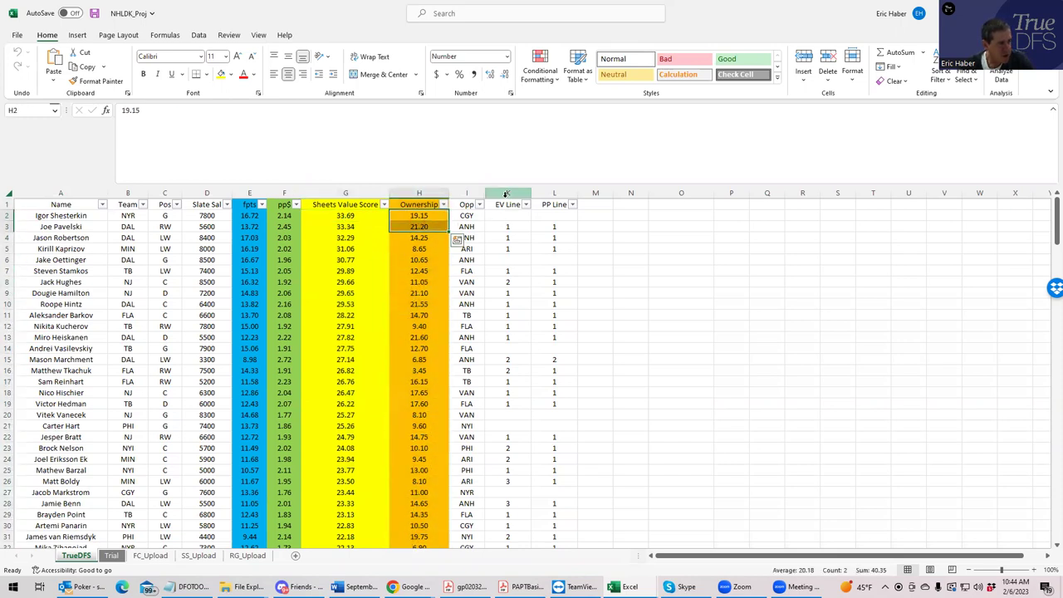
click(505, 194)
click(542, 194)
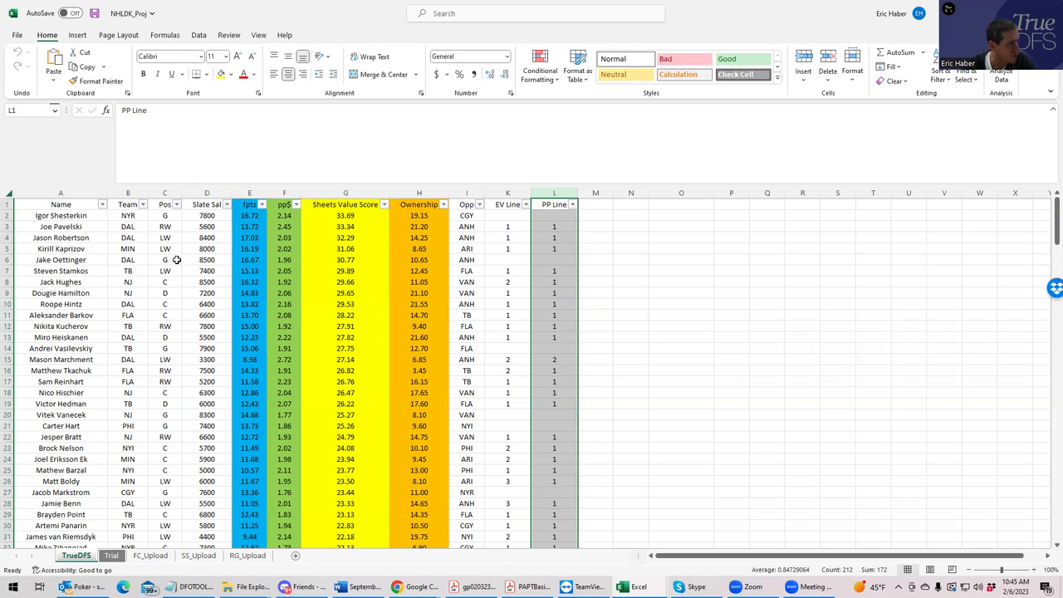
Step: Examine the top-ranked Dallas players on the TrueDFS sheet, checking their team entries and slate salaries
click(122, 225)
click(126, 237)
click(137, 301)
click(190, 301)
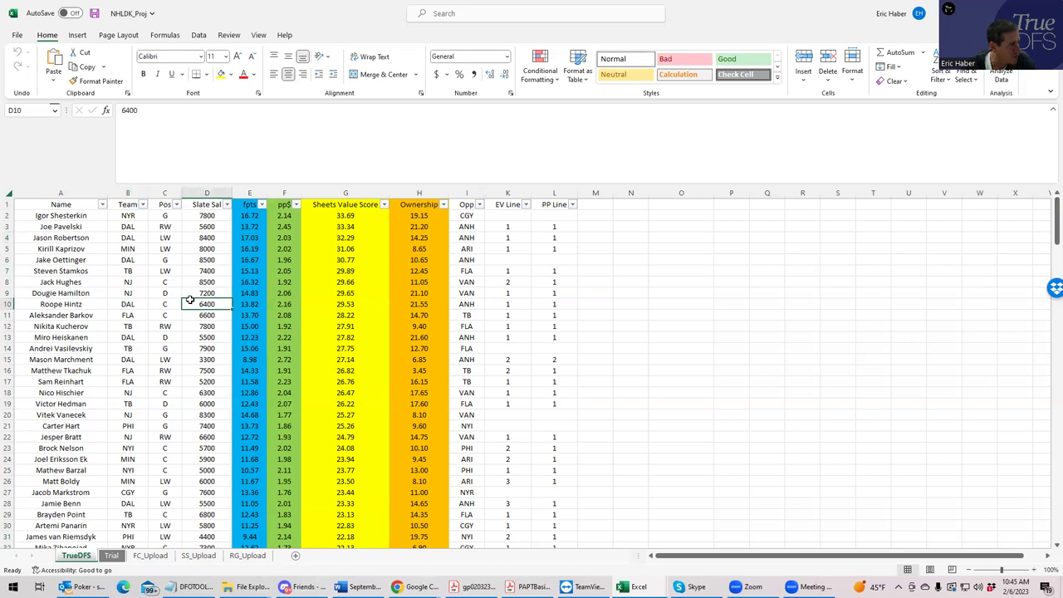
click(128, 237)
click(133, 305)
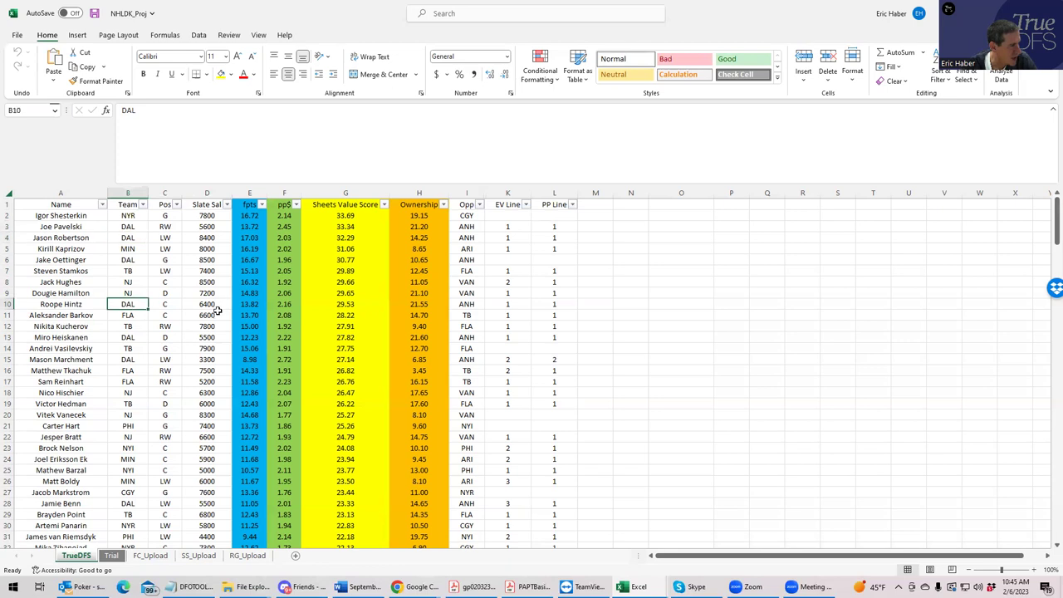
click(125, 339)
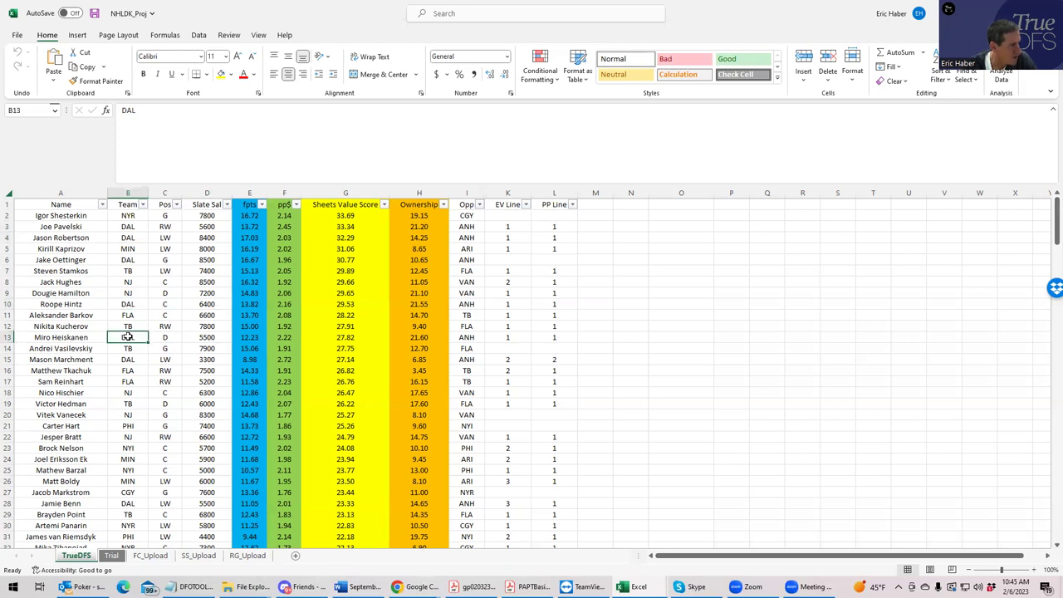
click(199, 338)
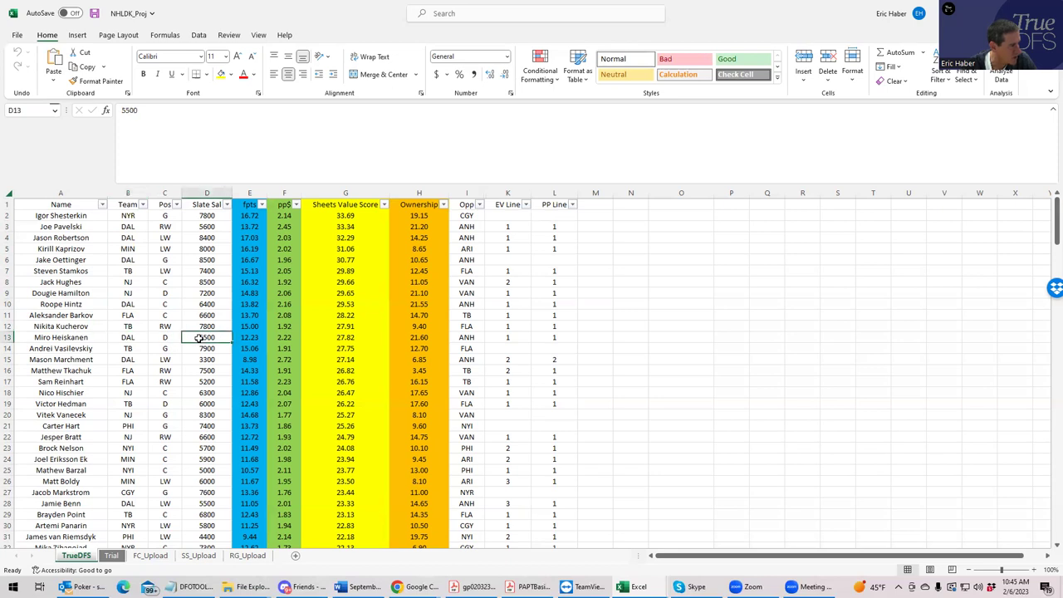
click(126, 359)
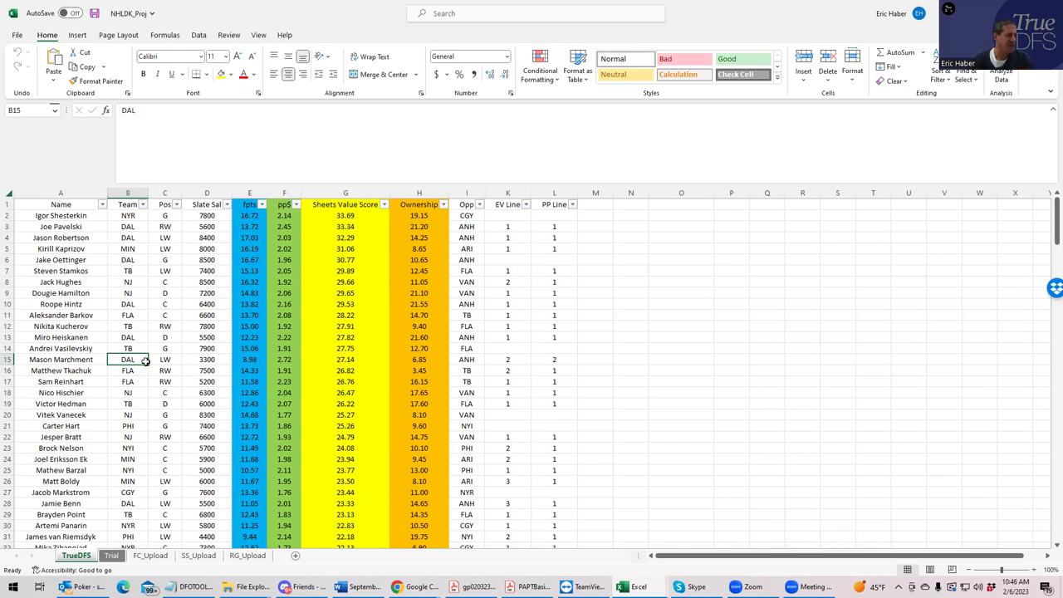
Step: Check the EV Line and PP Line assignments of Pavelski, Robertson, Hintz, Heiskanen and Marchment
click(506, 226)
click(548, 226)
click(507, 236)
click(507, 226)
click(535, 229)
key(Return)
click(517, 304)
click(541, 303)
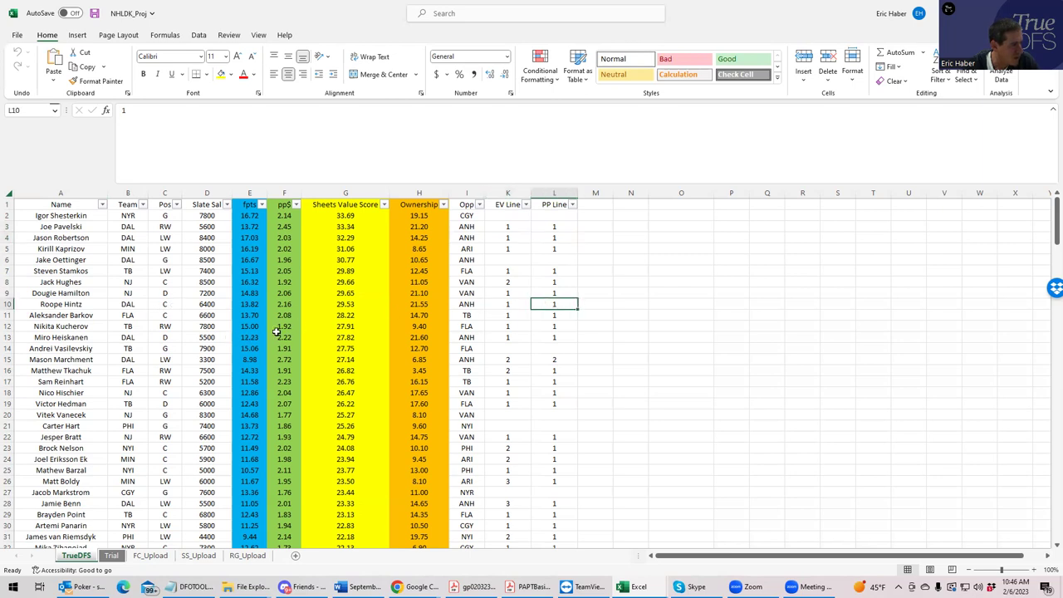
click(501, 336)
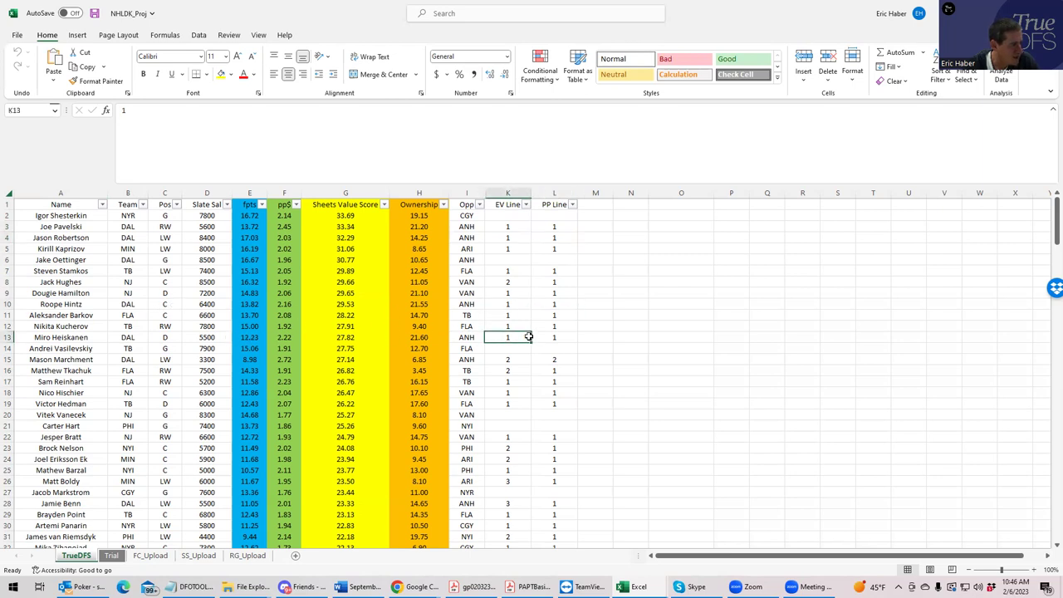
click(495, 361)
click(548, 358)
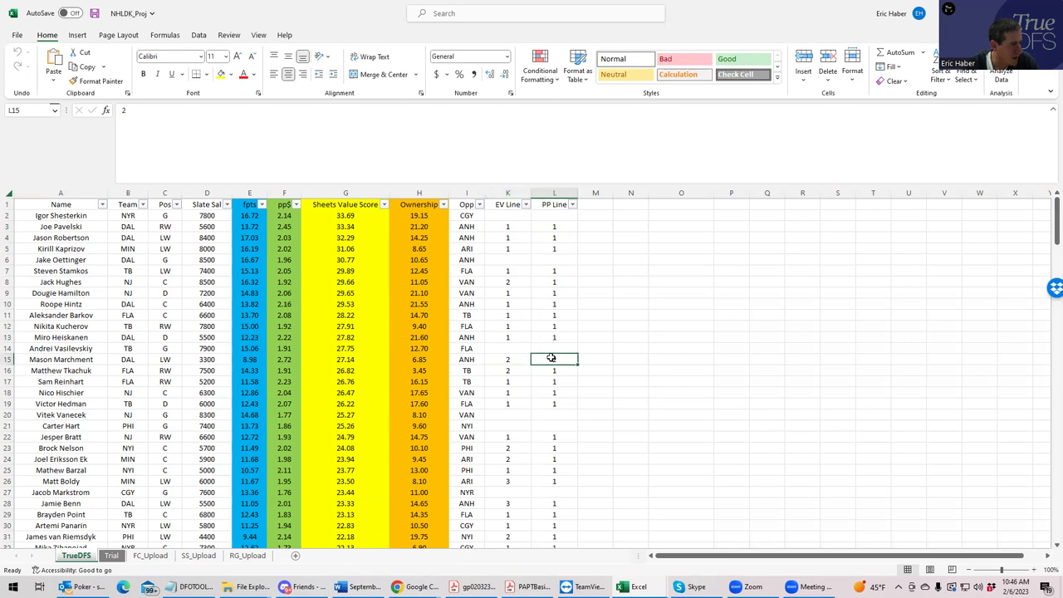
Step: Go back over the DAL rows for Pavelski, Hintz, Heiskanen and Marchment as a possible team stack
click(119, 359)
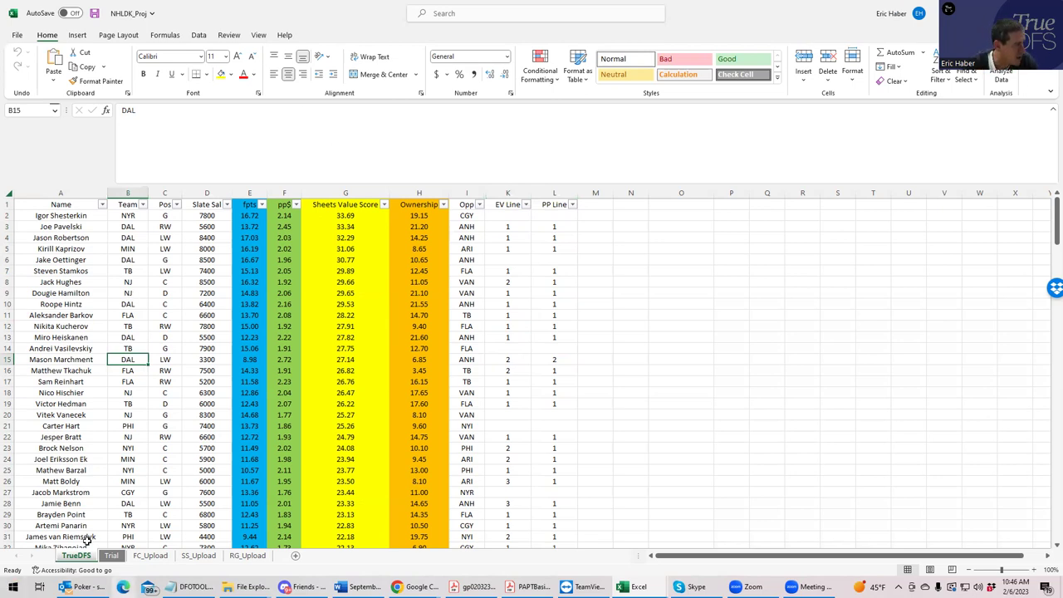
click(118, 236)
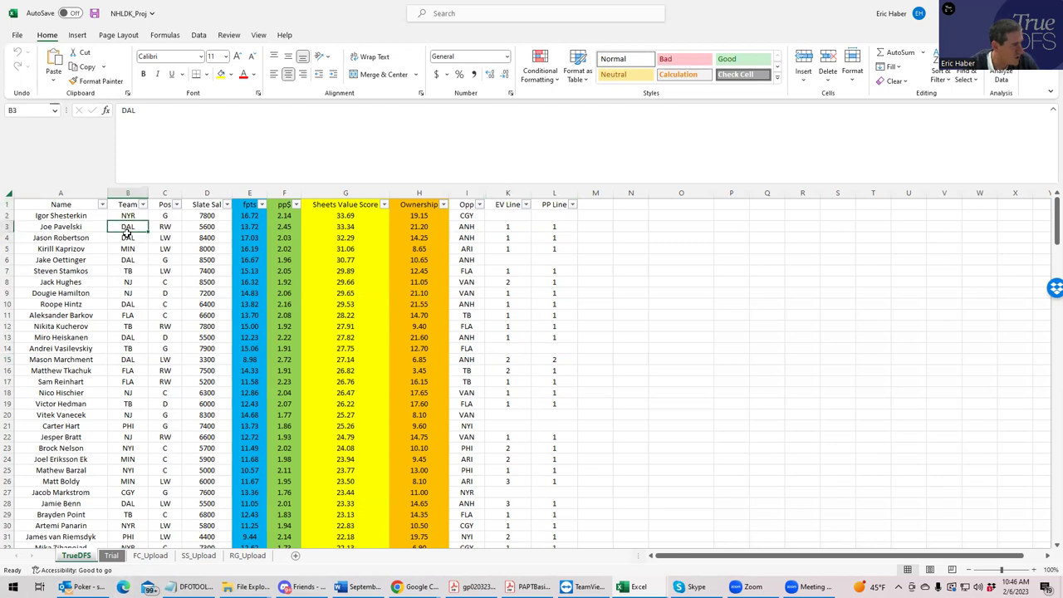
click(131, 304)
click(130, 338)
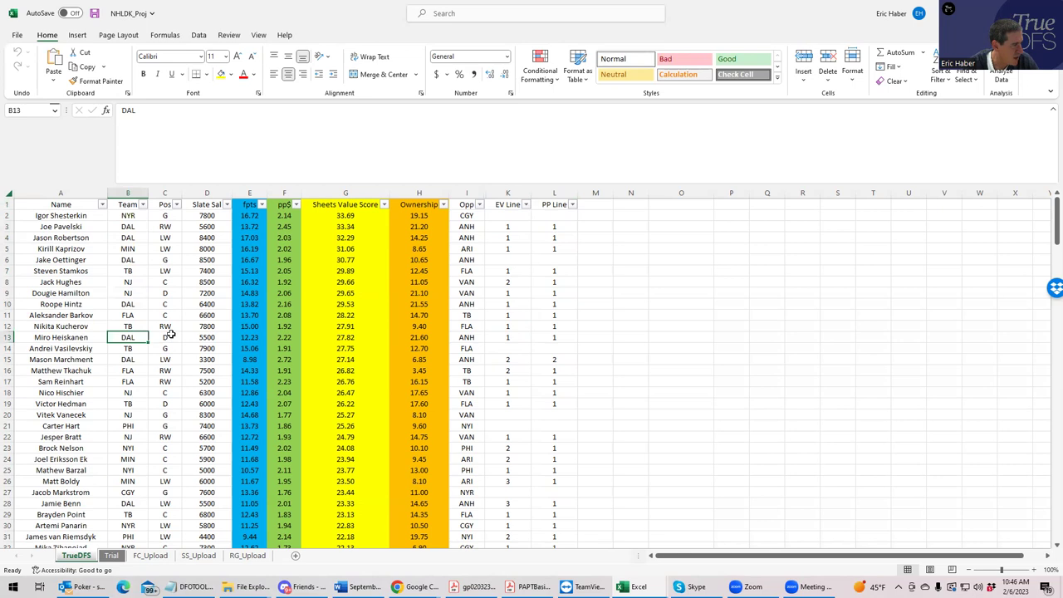
click(123, 363)
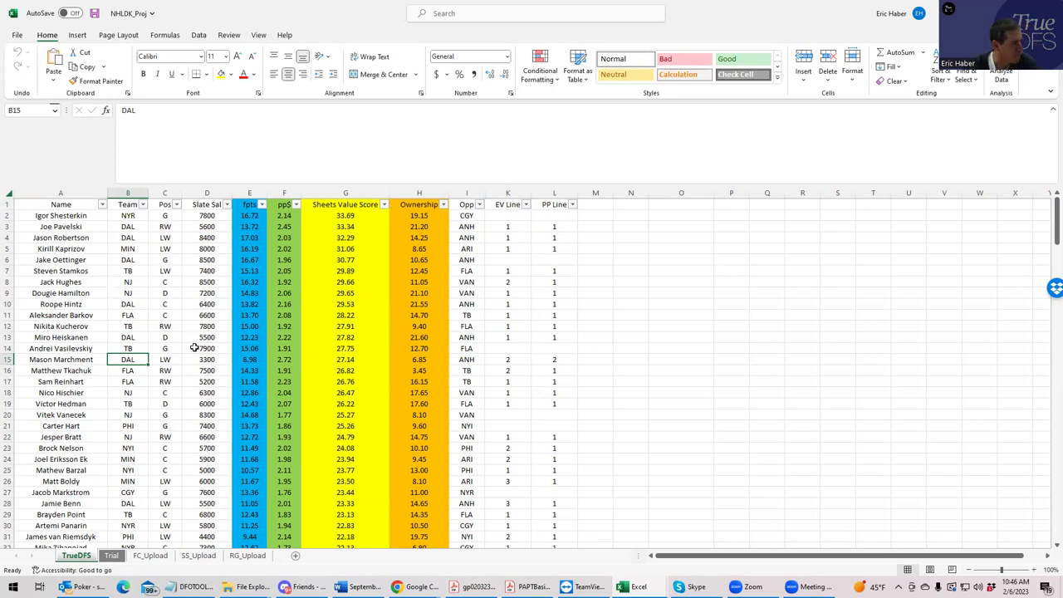
Step: Compare the slate salaries of the highest value-score players across teams in the projections sheet
click(196, 220)
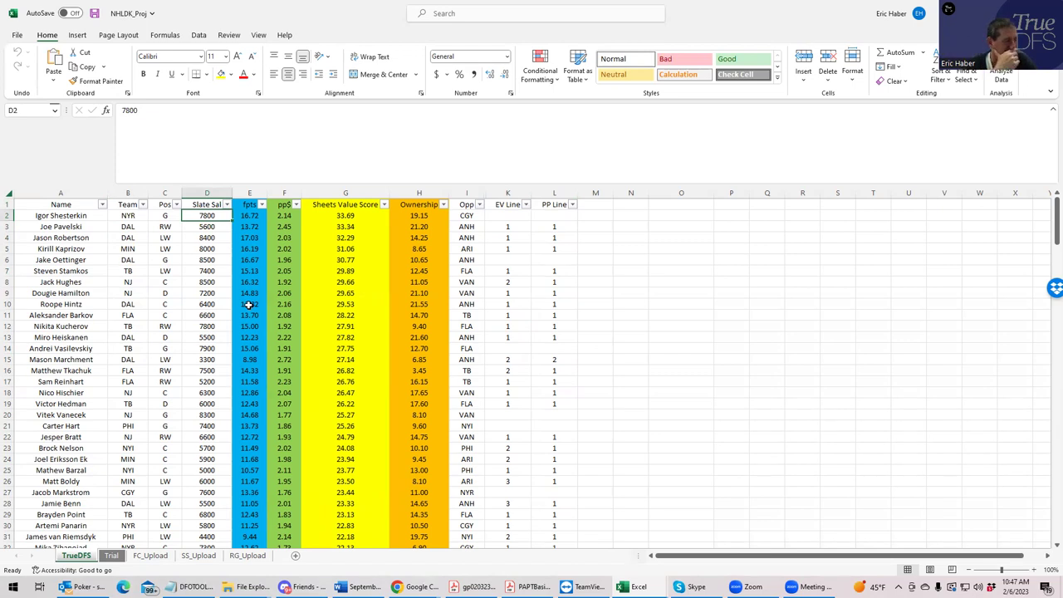
click(205, 303)
click(205, 337)
click(205, 306)
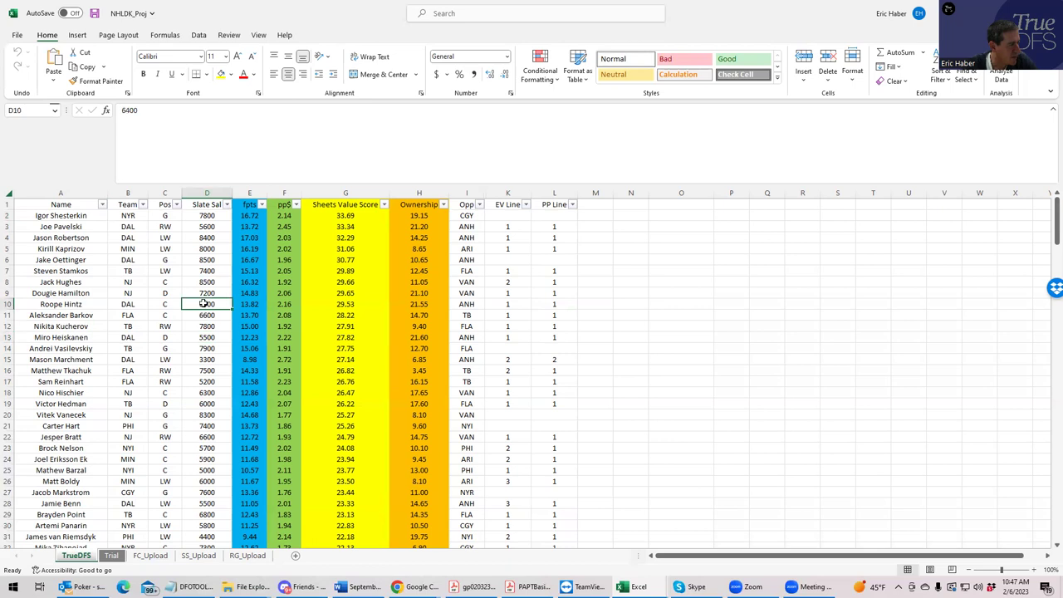
click(200, 284)
click(204, 305)
click(205, 359)
click(207, 380)
click(207, 393)
click(207, 424)
click(213, 446)
click(201, 227)
click(203, 293)
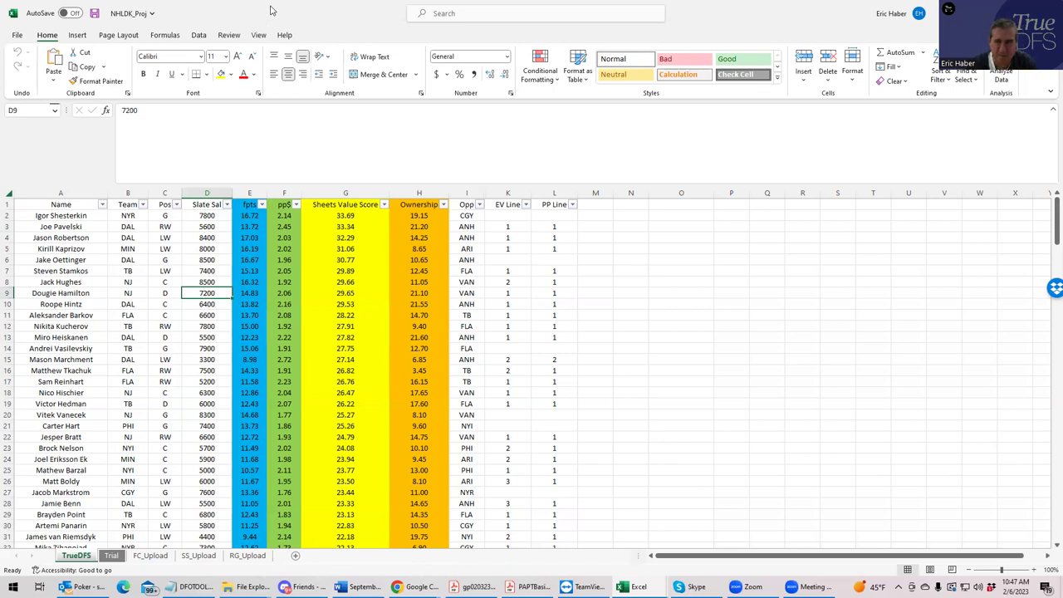
Step: Switch to the DraftKings NHL $60K Top Shelf draft page, search for "hint" and add Roope Hintz to the lineup
key(alt+Tab)
click(336, 9)
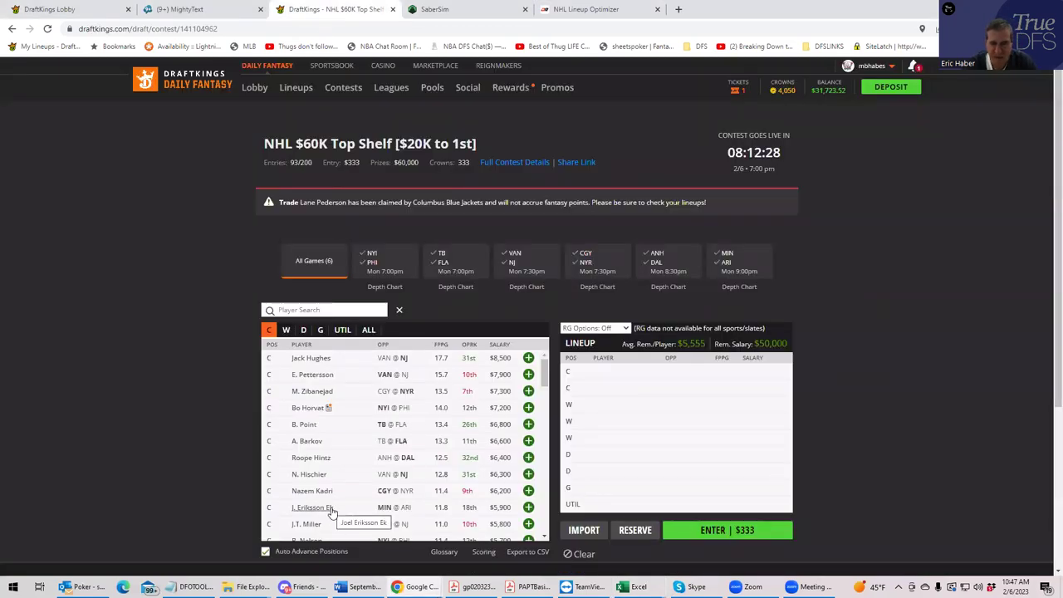
click(289, 310)
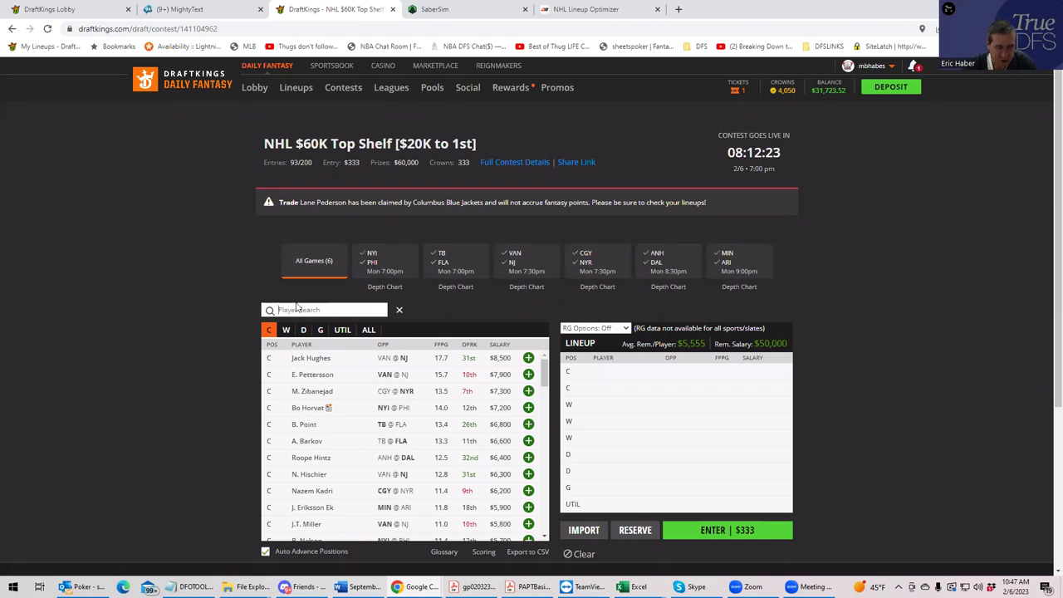
text(hint)
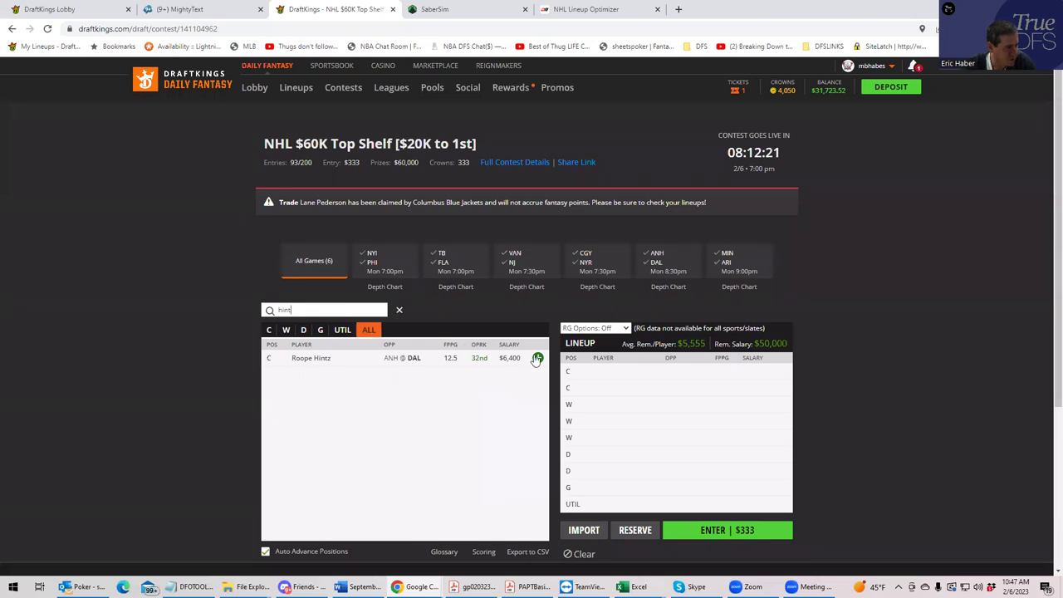
click(537, 357)
Step: Search the player pool for "pavel" and add J. Pavelski to the lineup
click(316, 309)
text(pavel)
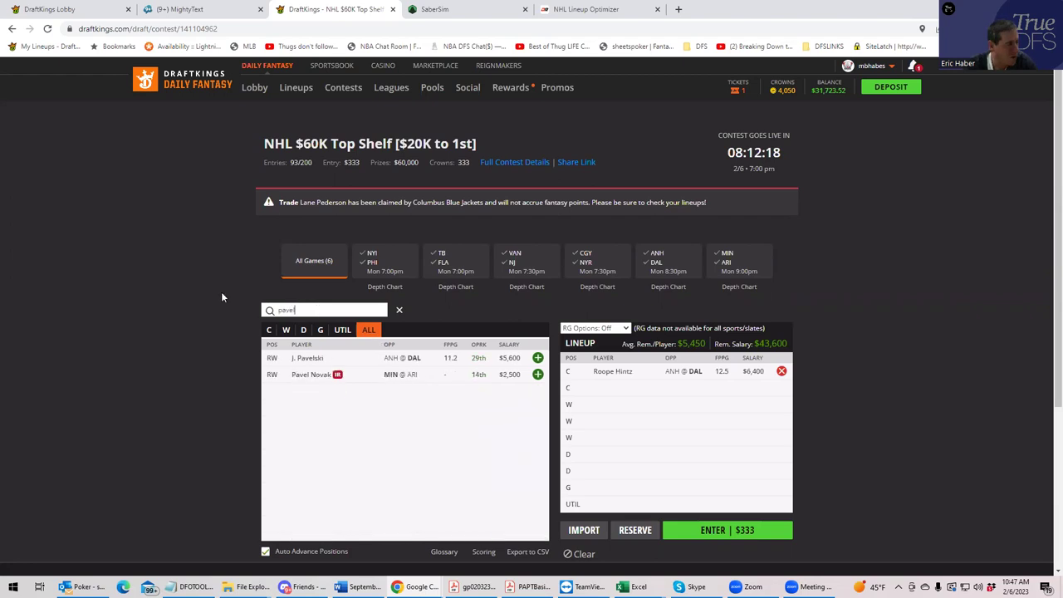
click(537, 358)
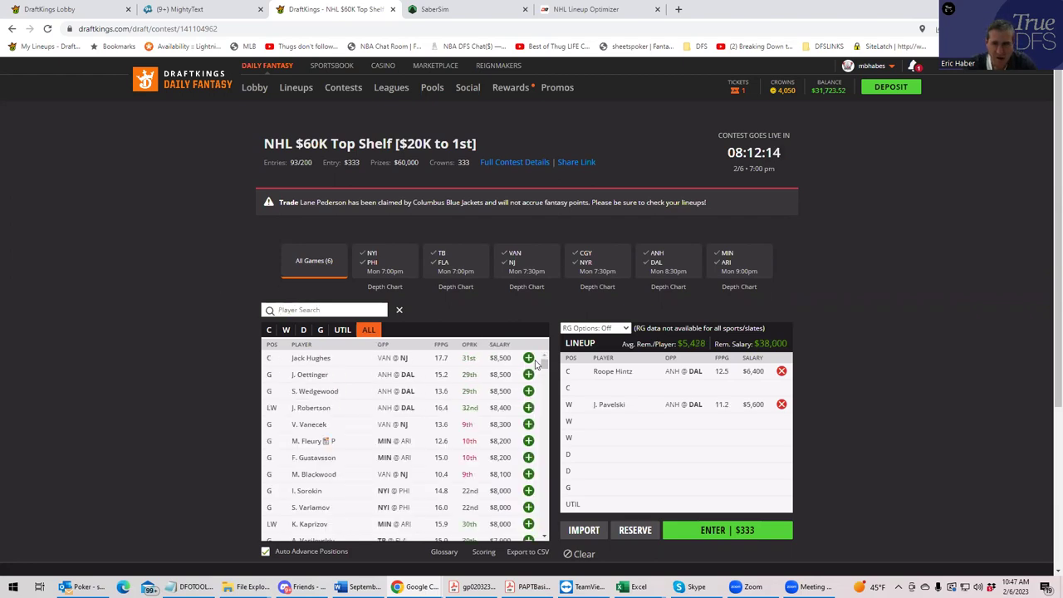
Step: Search the player pool for "robert" and add J. Robertson to the lineup
click(301, 309)
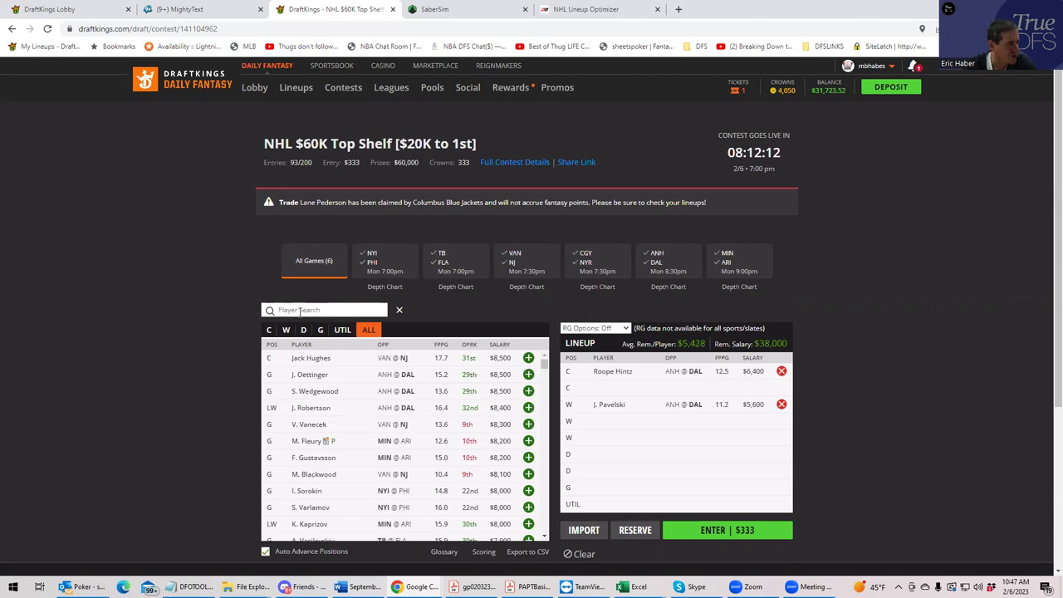
text(robert)
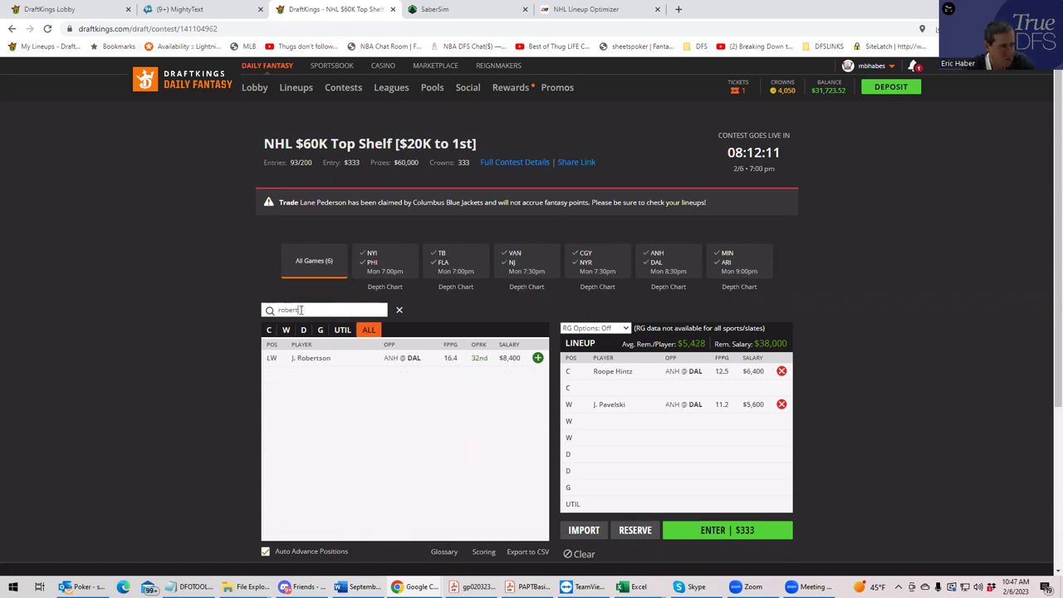
click(537, 358)
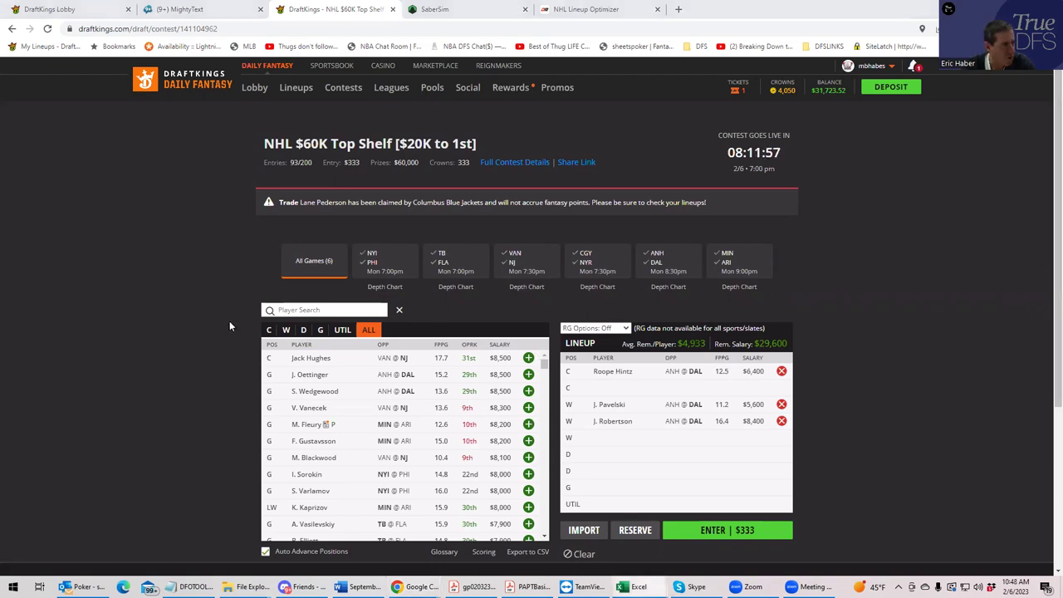
Step: Search the player pool for "miro" and add M. Heiskanen to the lineup as a defenseman
click(303, 330)
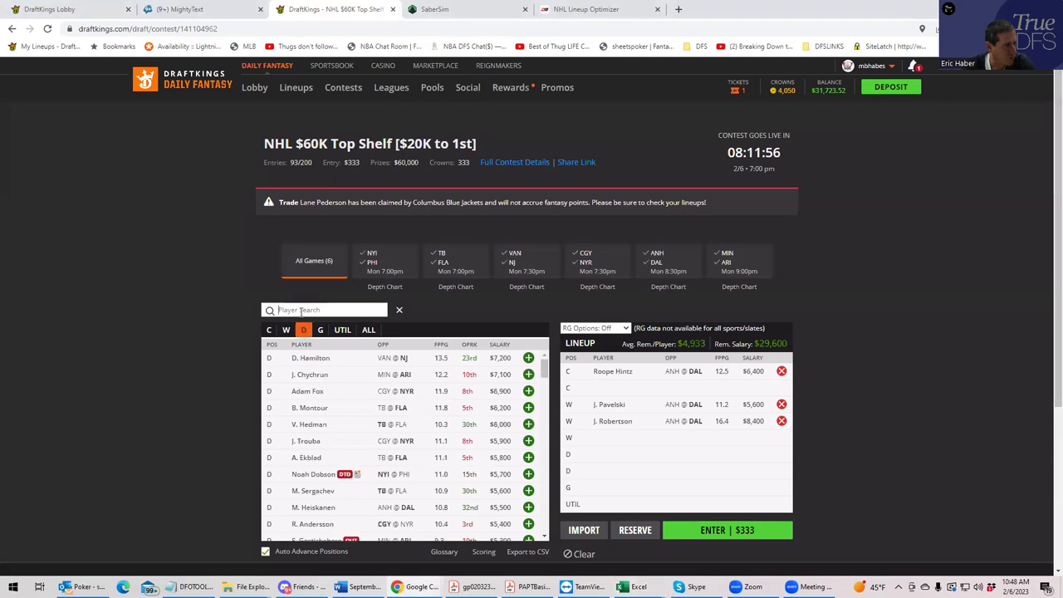
text(miro)
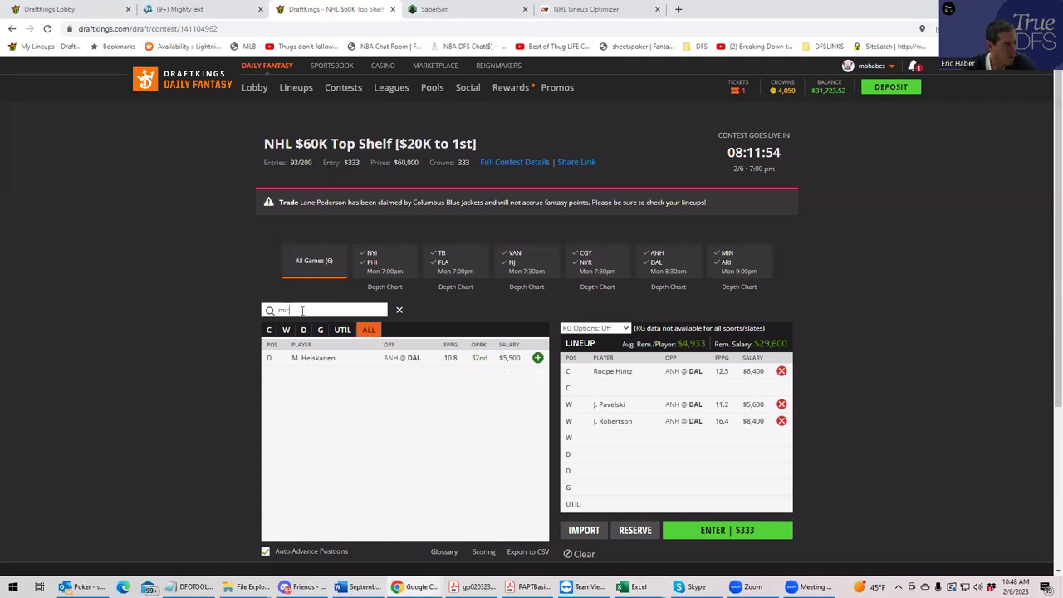
click(537, 358)
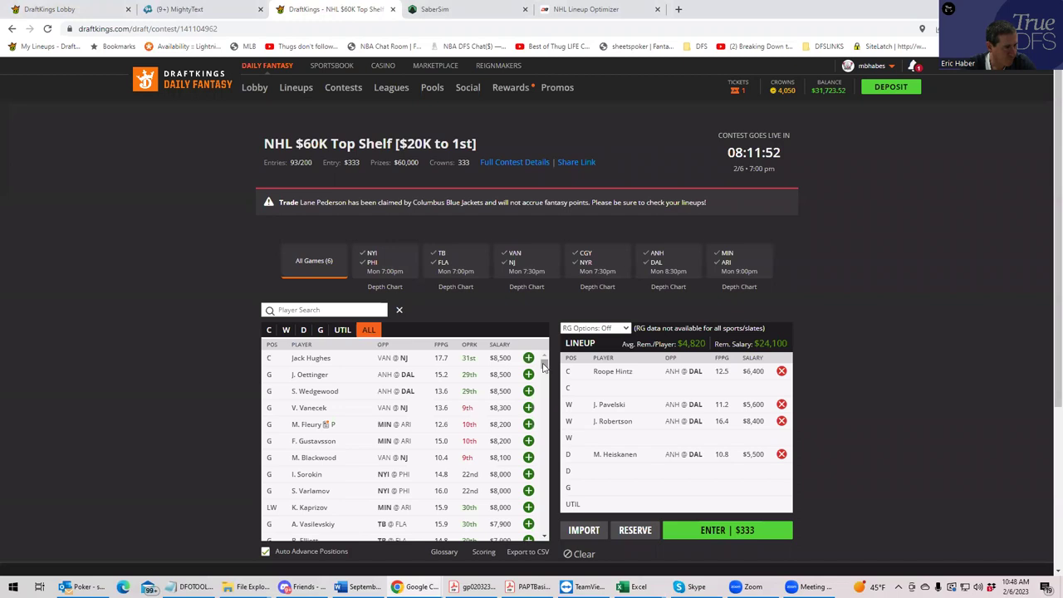
Step: Filter the pool to NYR goalies and add I. Shesterkin to the lineup
click(320, 330)
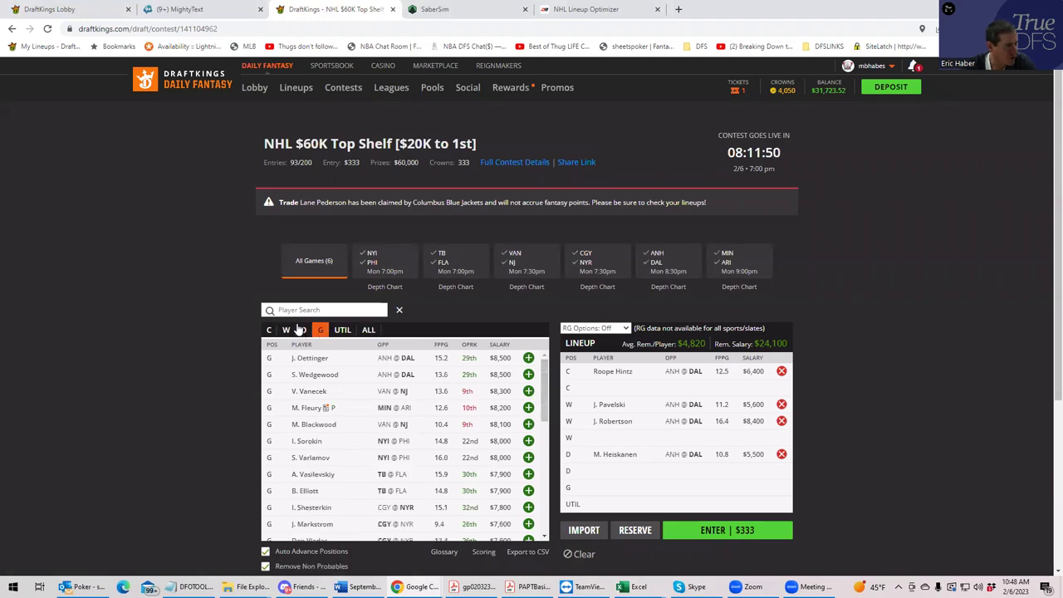
click(594, 268)
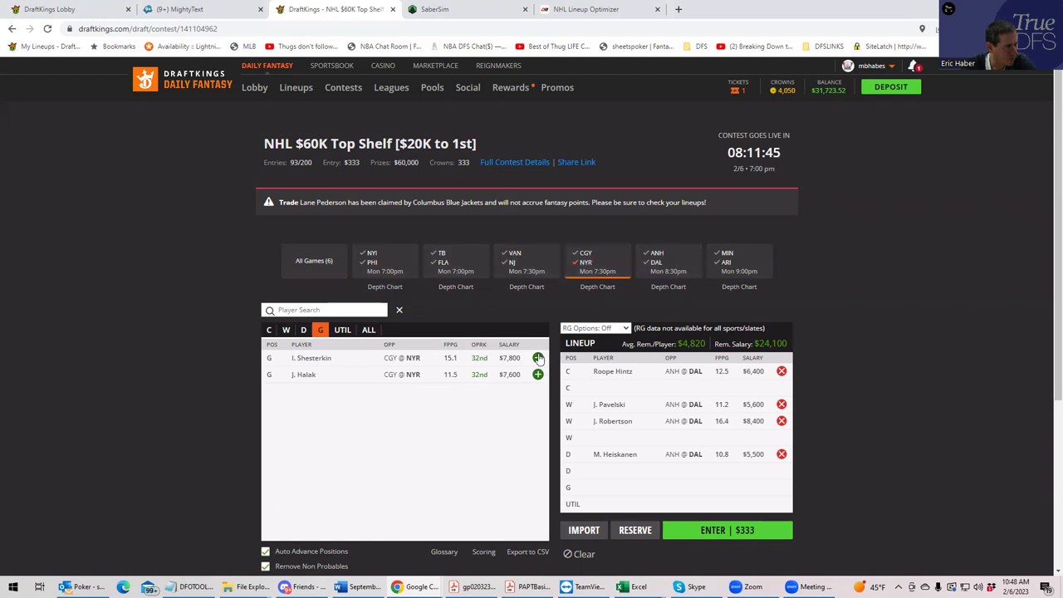
click(537, 358)
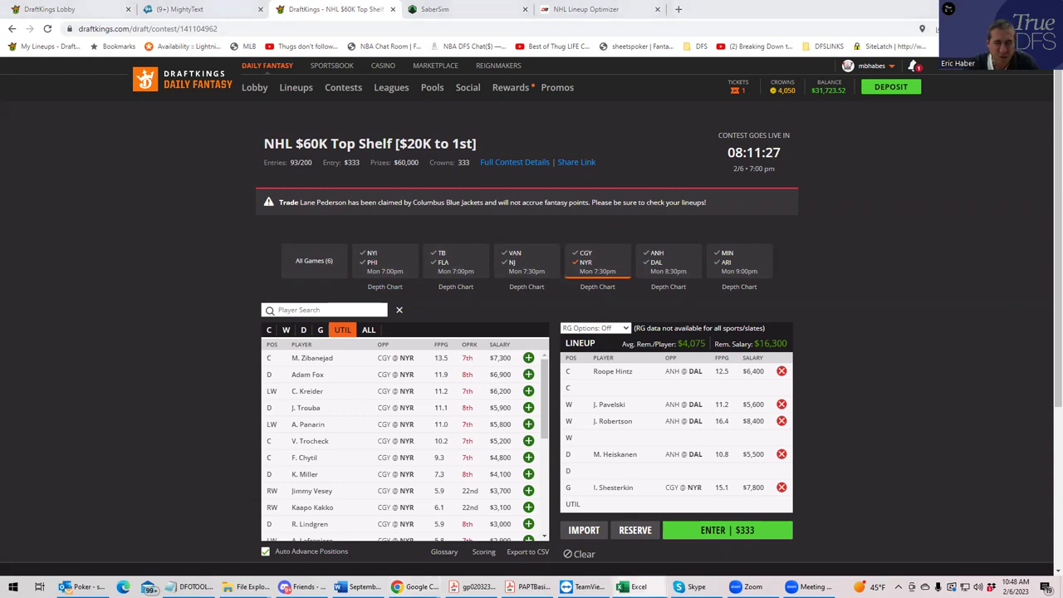
Step: Switch to the NHLDK_Proj Excel sheet and review the slate salaries of the top value-score players for the open roster spots
key(alt+Tab)
click(509, 76)
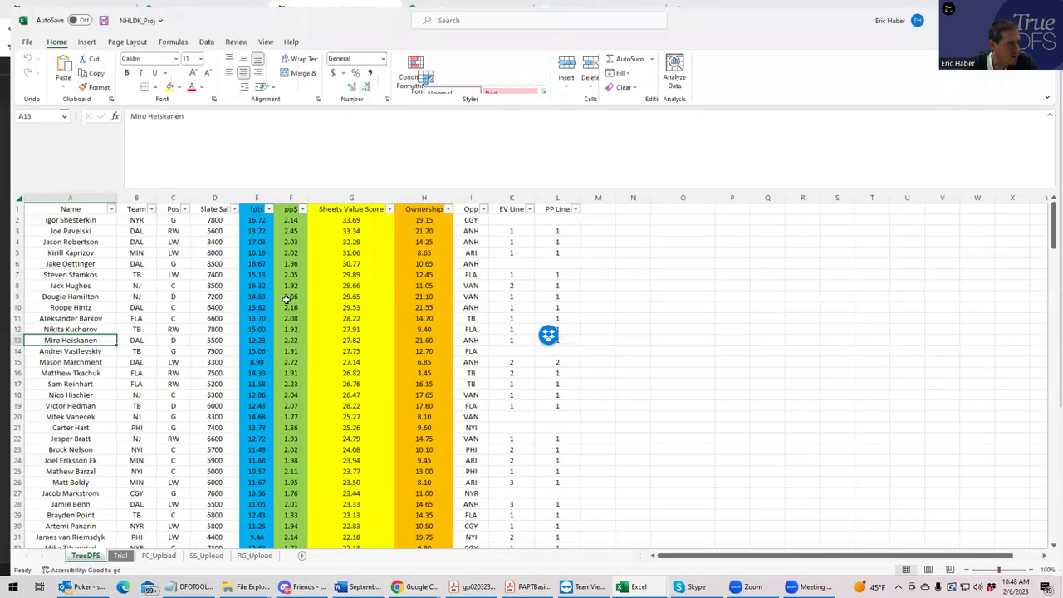
click(208, 347)
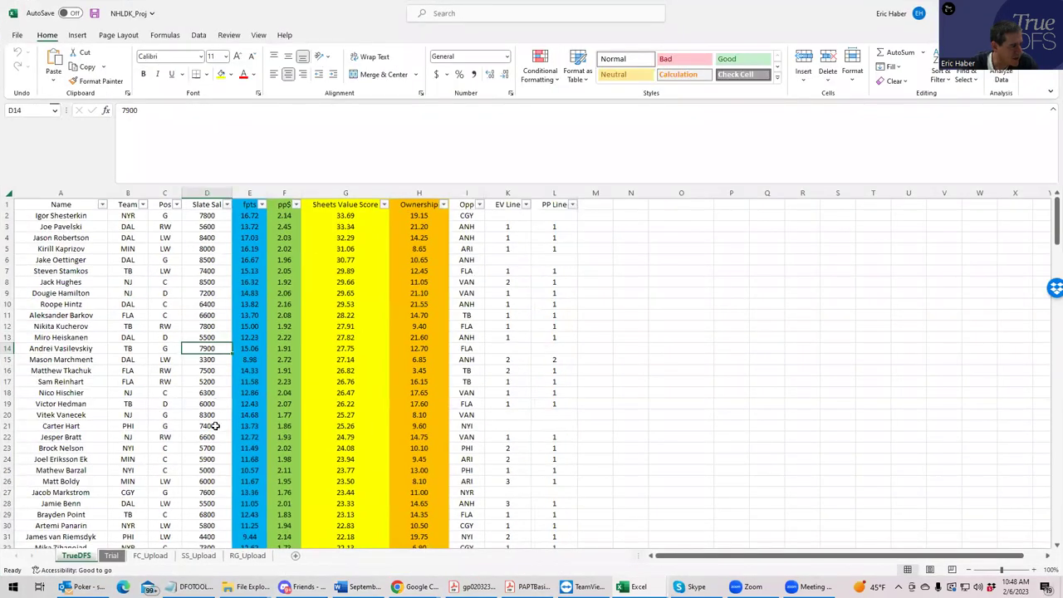
click(208, 469)
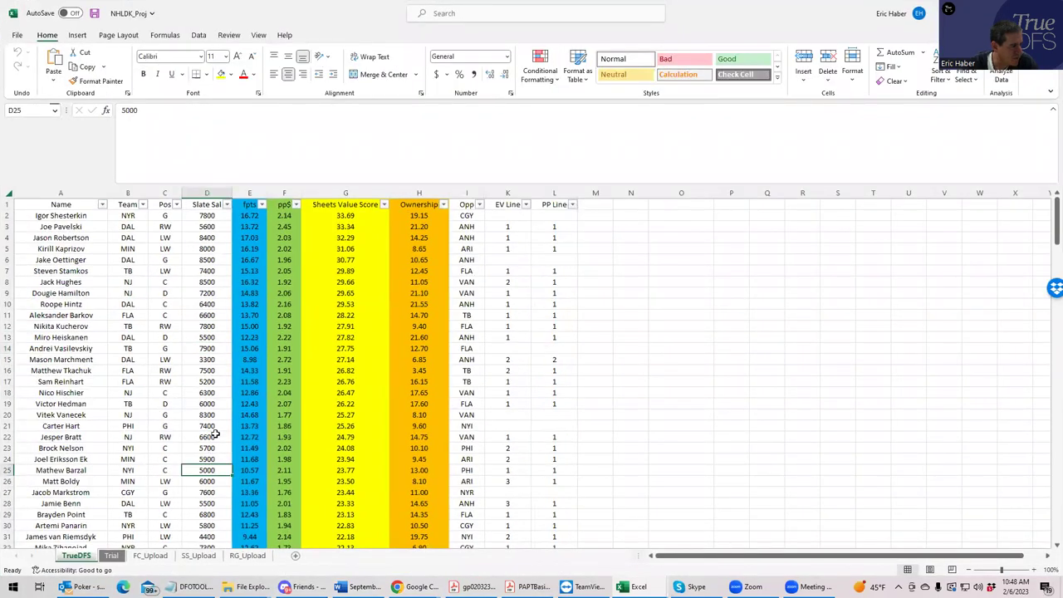
click(214, 272)
click(209, 282)
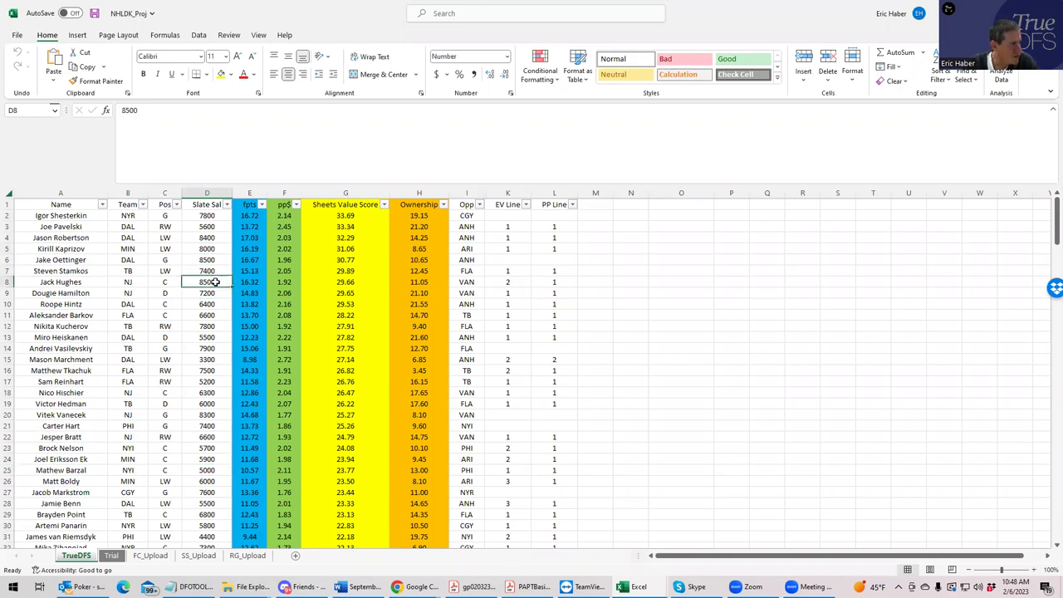
click(206, 360)
click(206, 381)
click(212, 404)
click(207, 449)
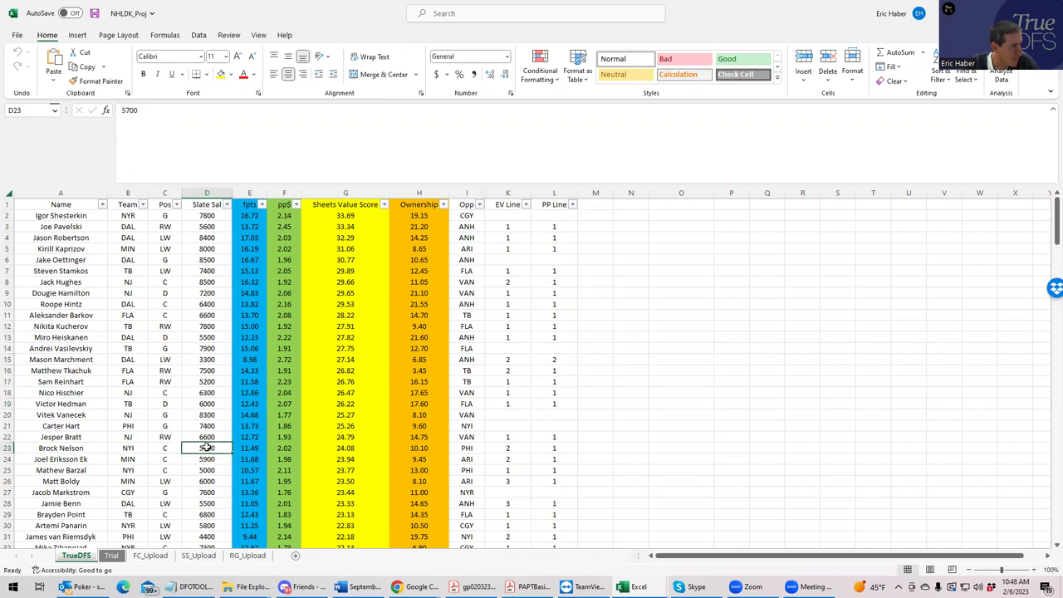
click(210, 503)
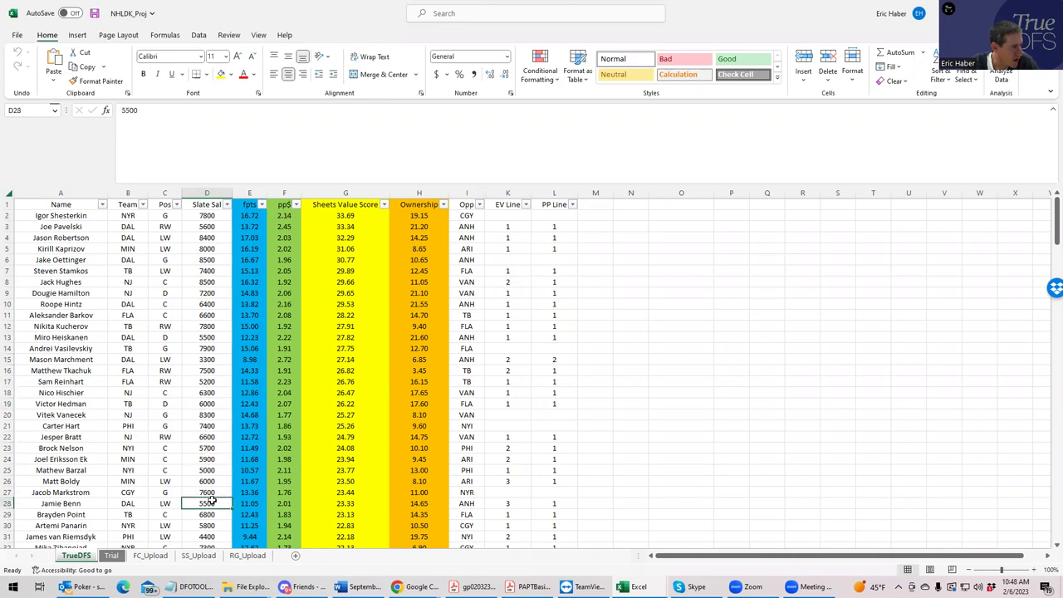
click(208, 536)
scroll(208, 490, down, 1)
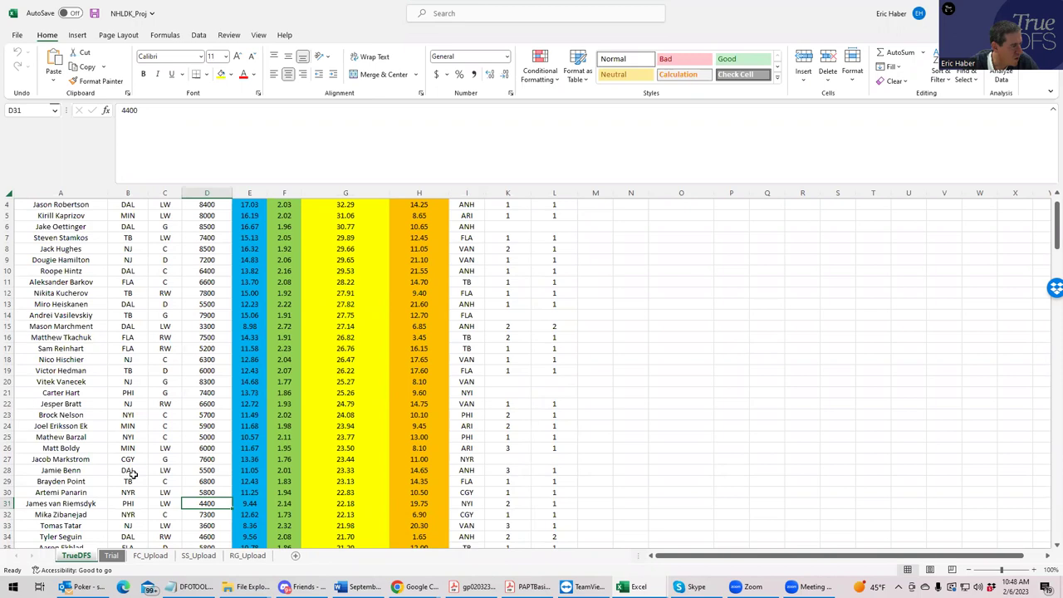
Step: Check Tyler Seguin's salary and even-strength line alongside Mason Marchment's salary as a second DAL line pairing
click(206, 538)
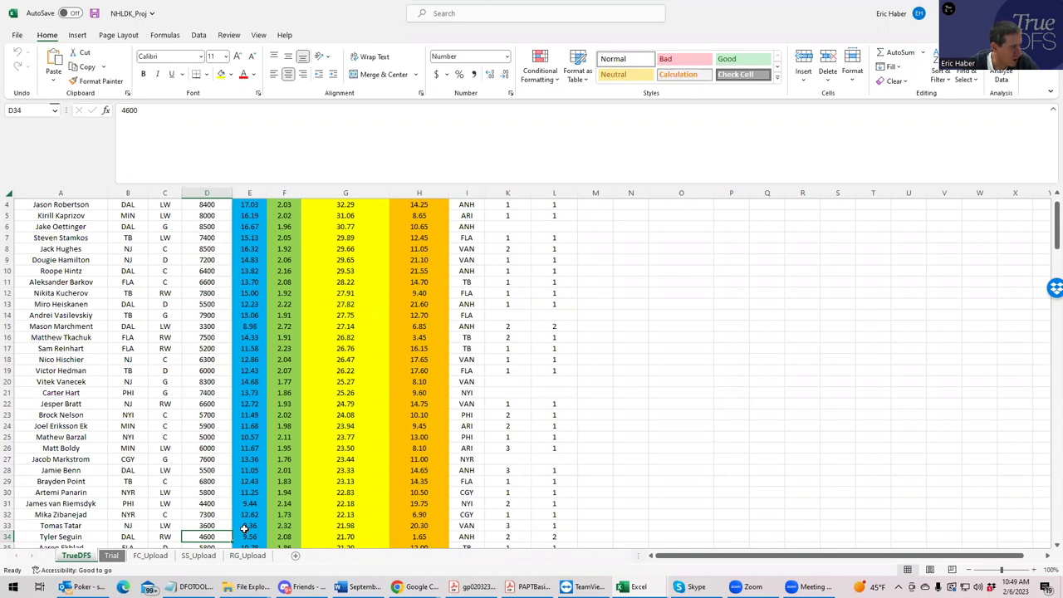
click(507, 536)
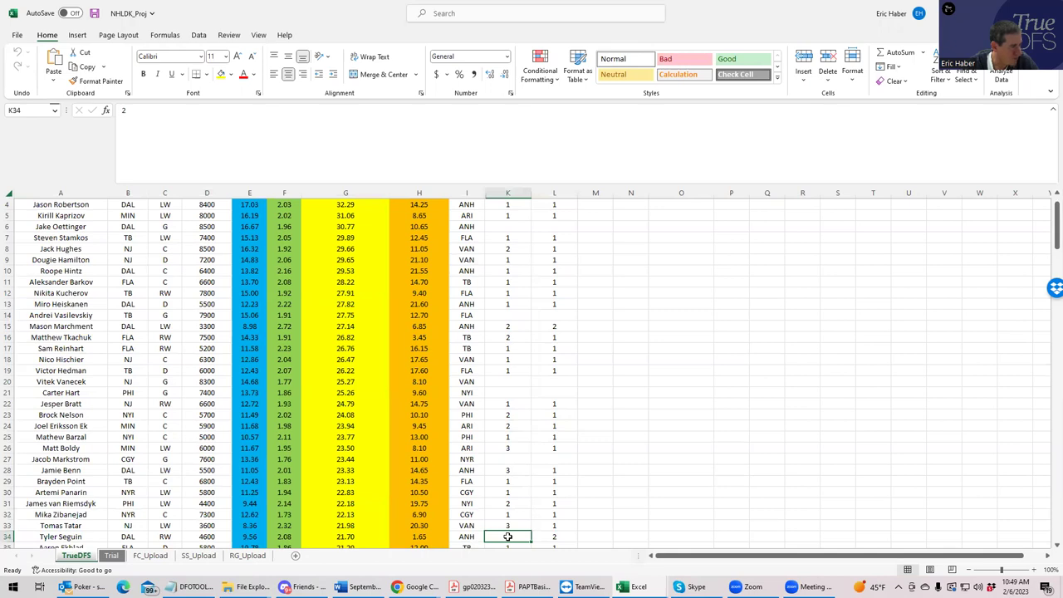
click(206, 326)
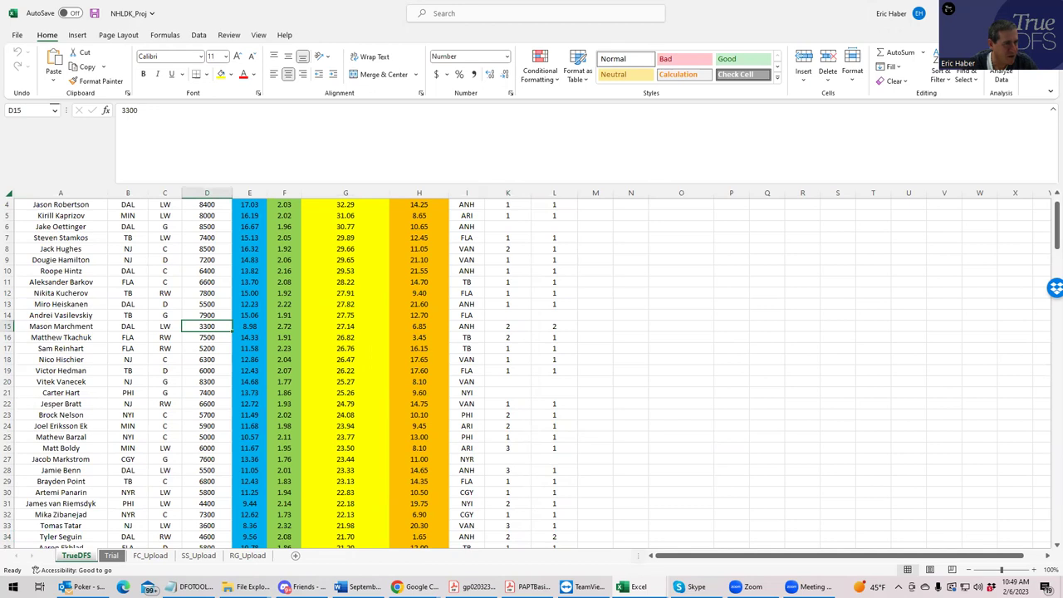
Step: Switch back to the DraftKings draft page, filter the pool to DAL wings and add M. Marchment to the lineup
key(alt+Tab)
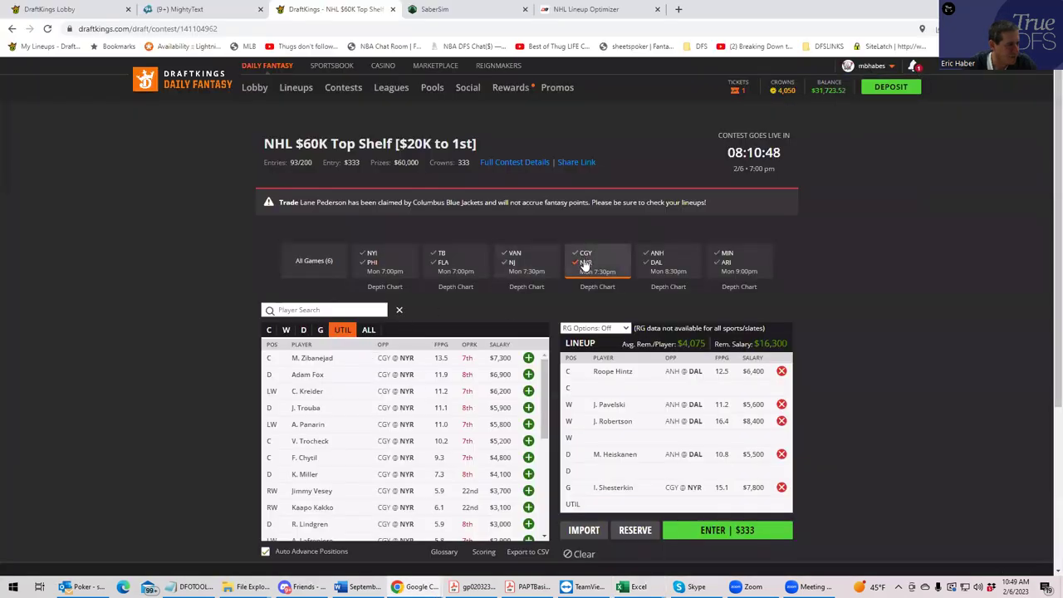
click(668, 262)
click(307, 330)
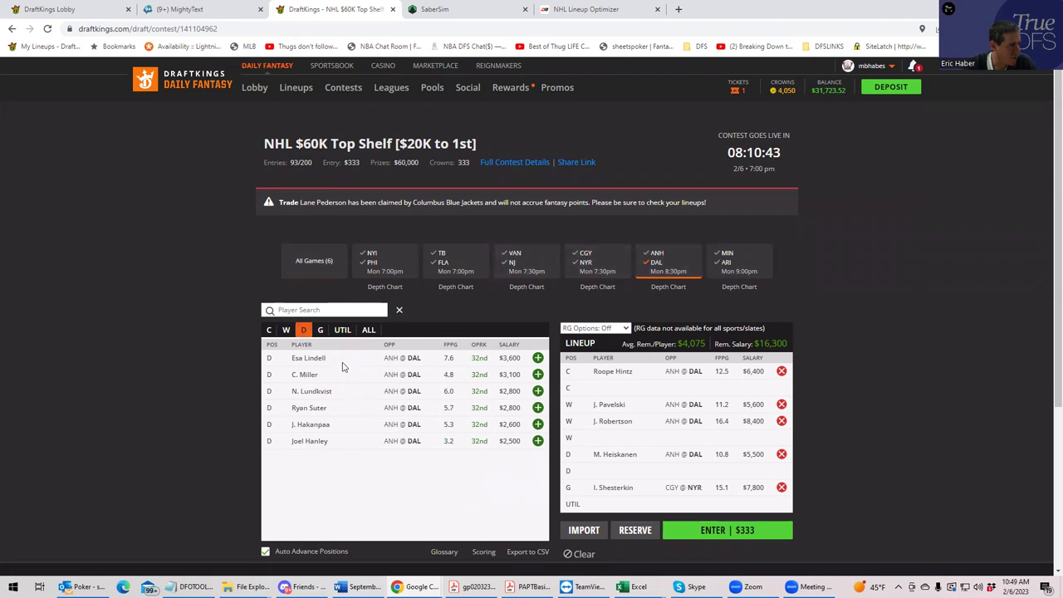
click(287, 330)
click(538, 391)
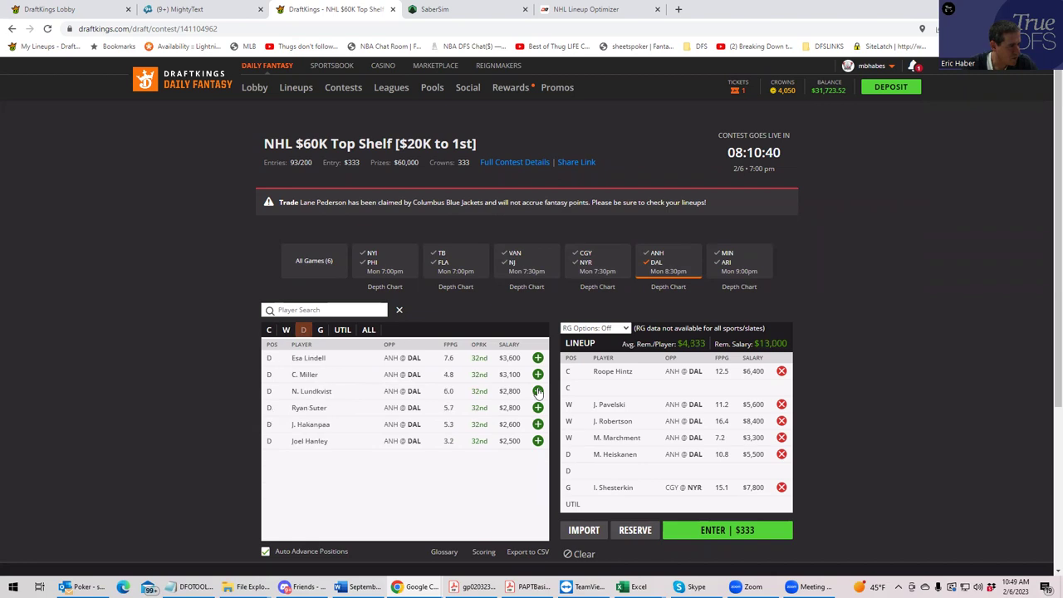
Step: List the DAL utility-eligible players and add T. Seguin to the UTIL slot
click(650, 265)
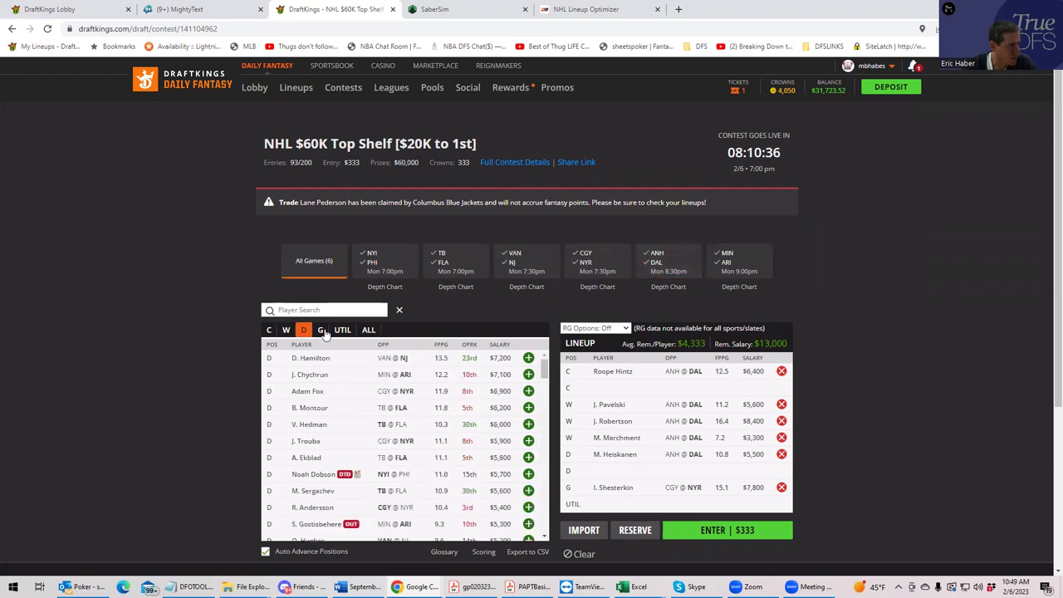
click(343, 329)
click(651, 268)
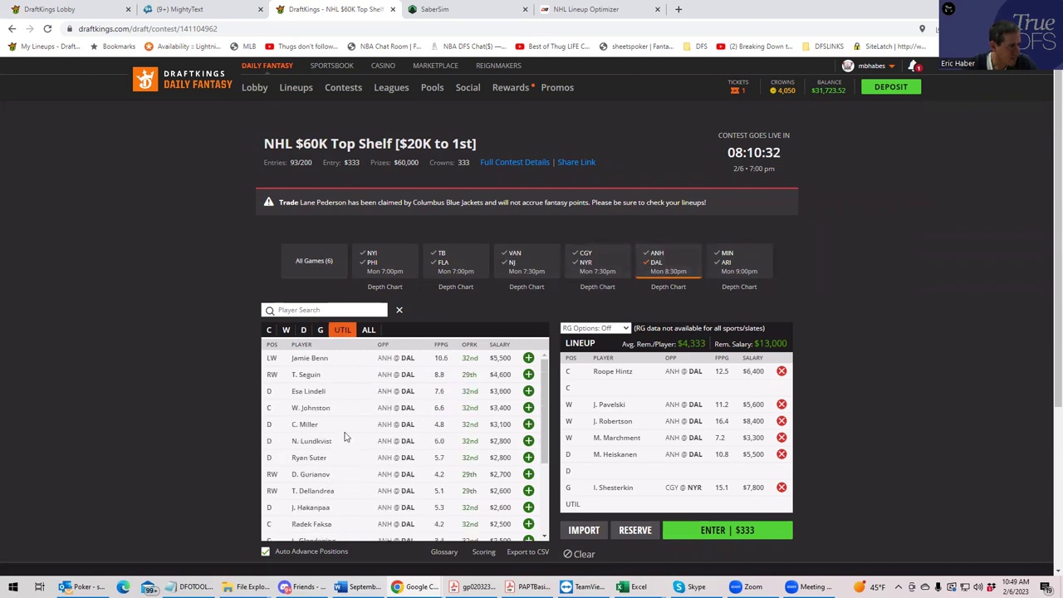
click(528, 374)
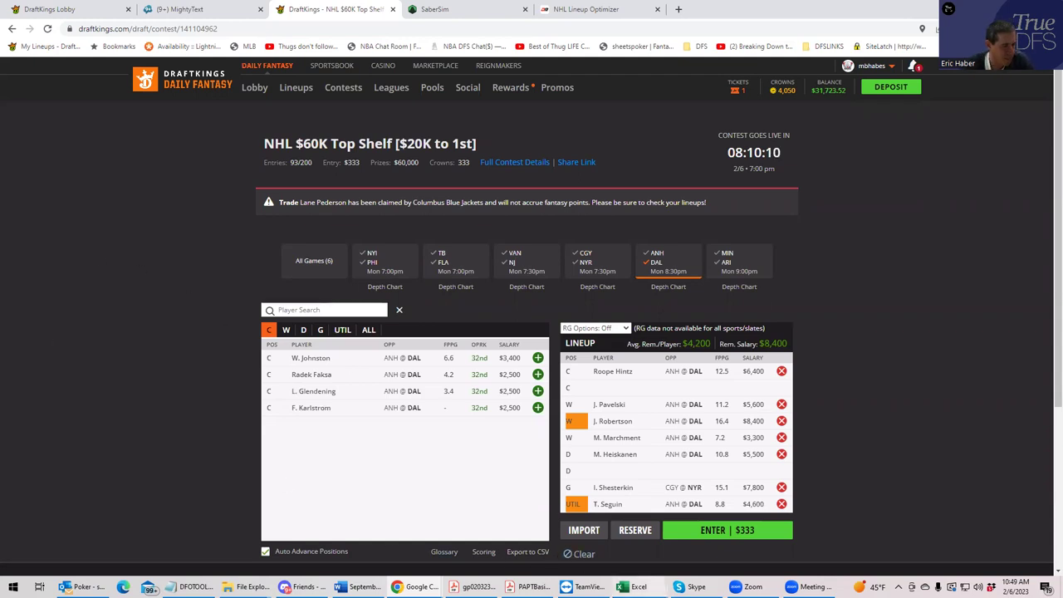
Step: Switch to the NHLDK_Proj Excel workbook and sort the projections by pp$ from largest to smallest
mouse_move(631, 586)
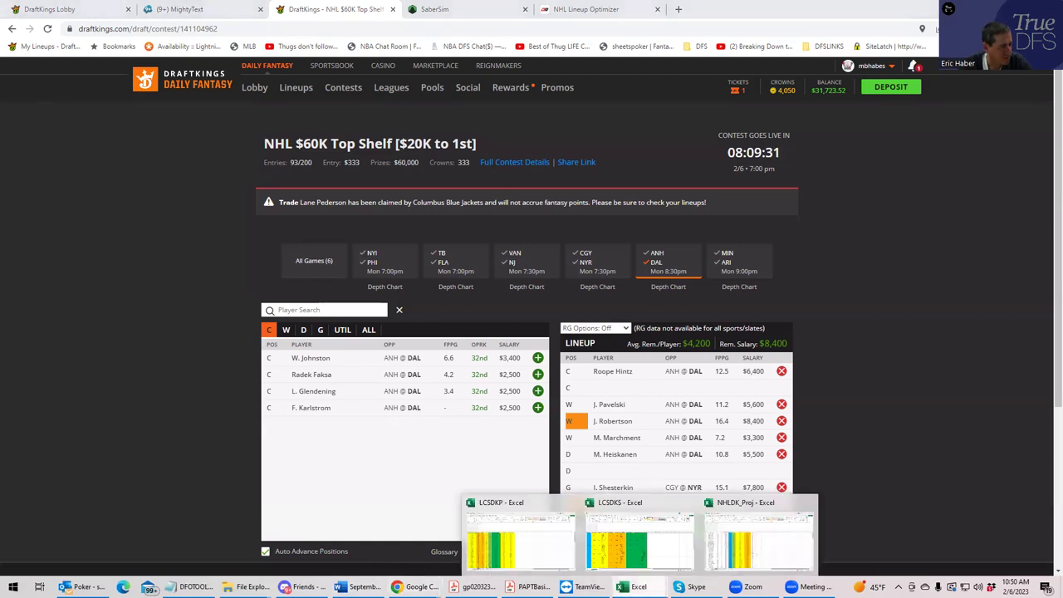
click(736, 540)
click(944, 381)
scroll(996, 245, up, 1)
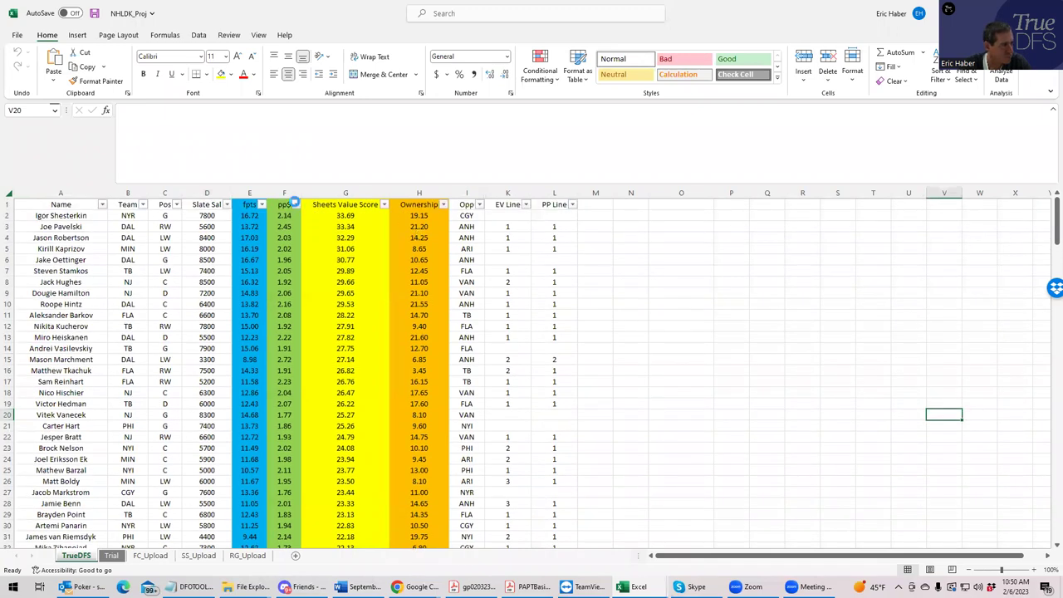
click(296, 204)
click(249, 232)
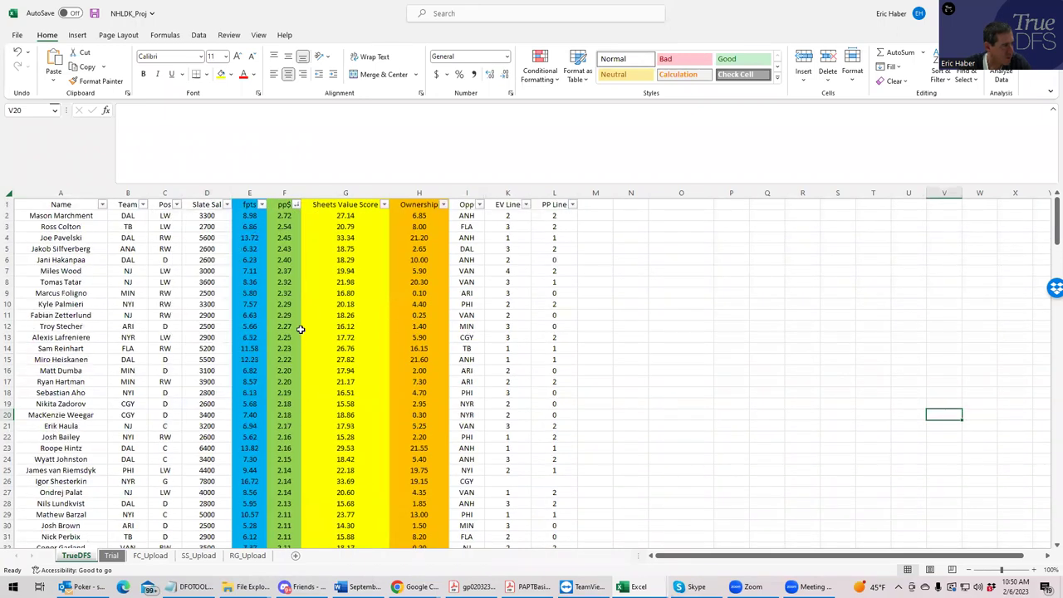
Step: Look through the pp$-sorted rows for a center, checking the salaries of Johnston, Barzal, Hintz, Gaudreau and Barkov
scroll(299, 338, down, 1)
scroll(299, 338, down, 1)
click(207, 425)
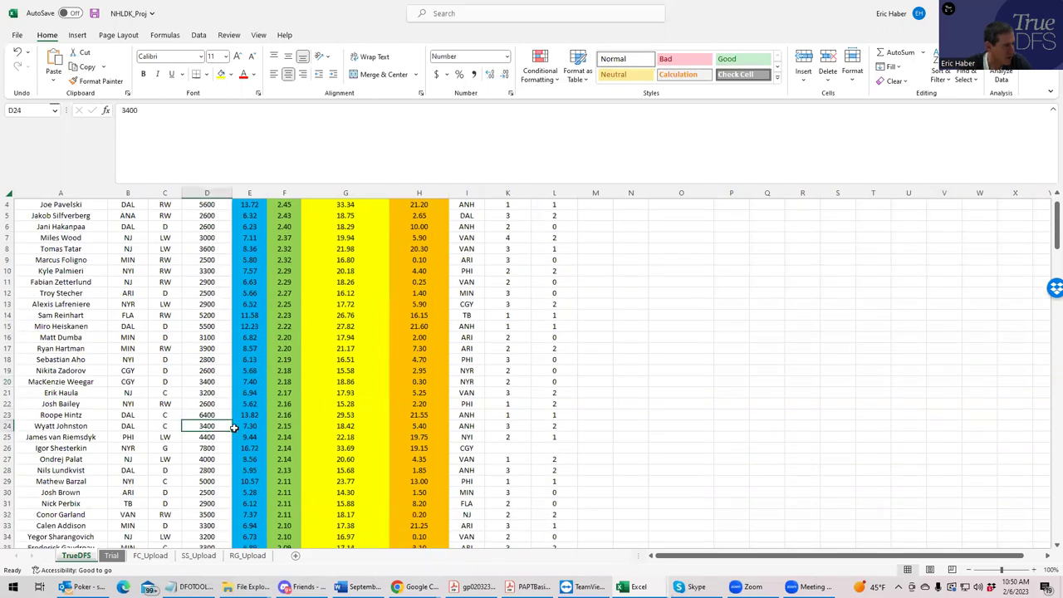
click(207, 480)
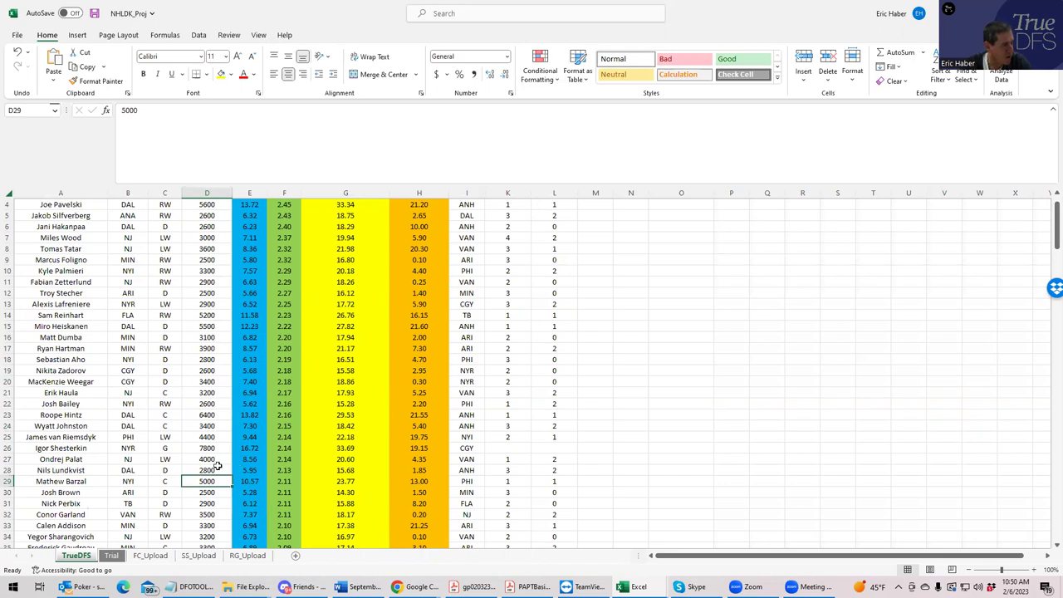
click(205, 415)
scroll(217, 488, down, 1)
click(214, 512)
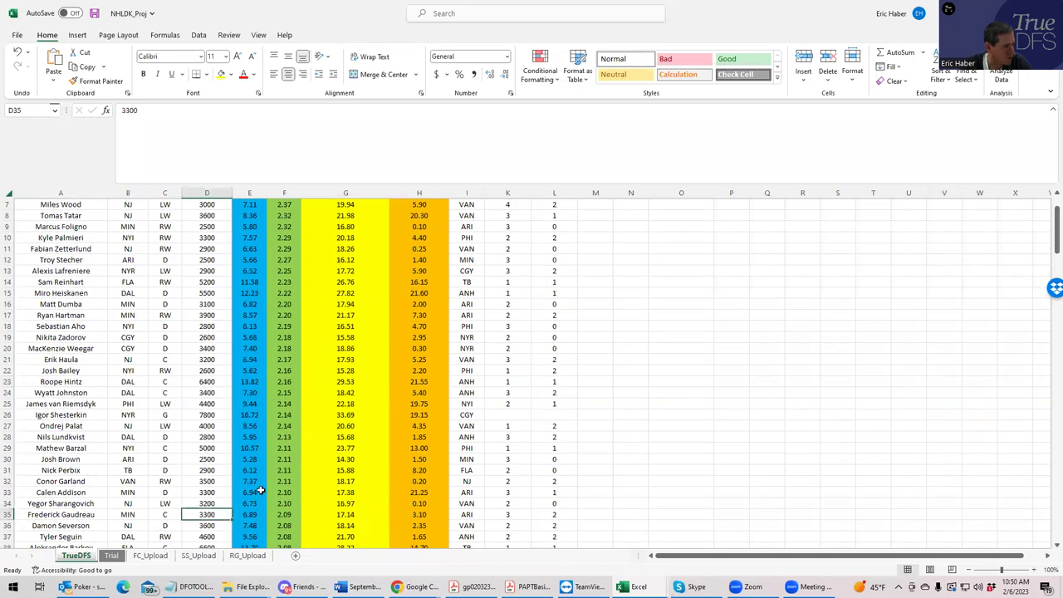
scroll(261, 490, down, 1)
click(212, 512)
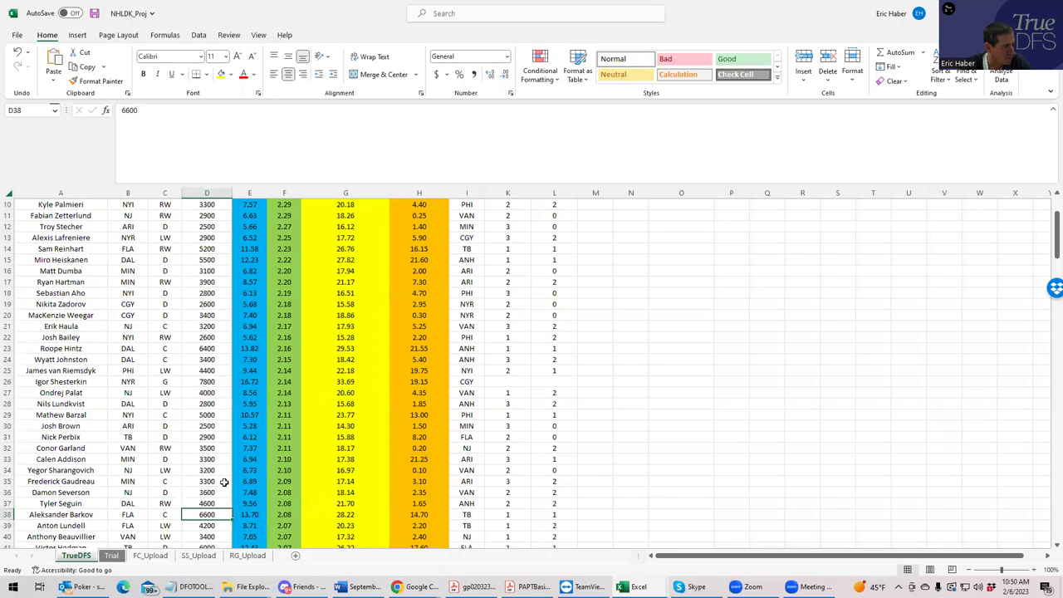
Step: Compare the salaries of low-priced defensemen near the head of the pp$ ranking, including Hakanpaa, Stecher and Dumba
scroll(224, 481, up, 3)
click(208, 260)
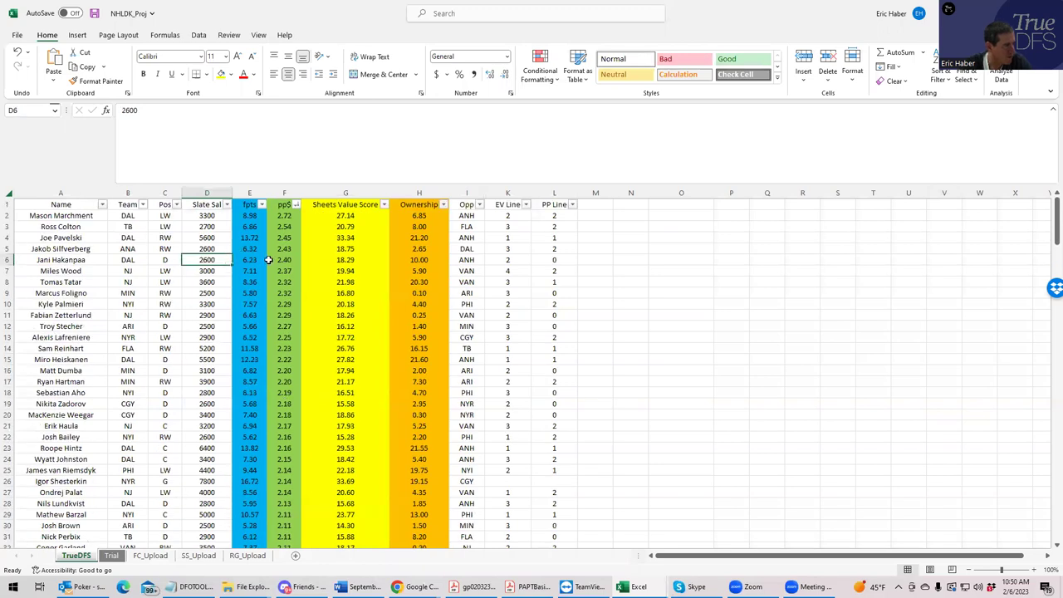
click(205, 326)
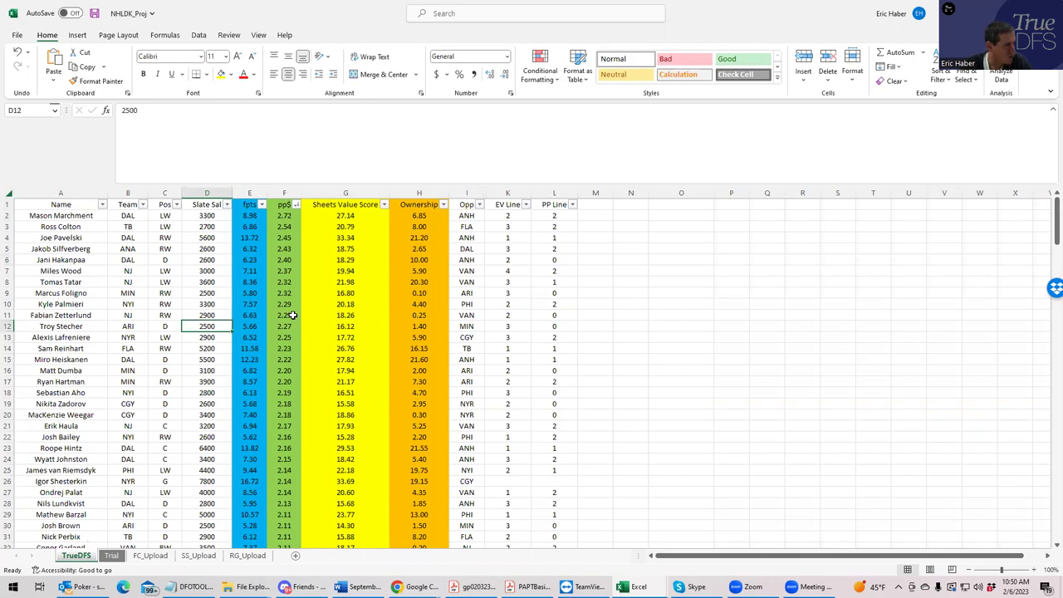
click(211, 369)
click(212, 340)
click(213, 371)
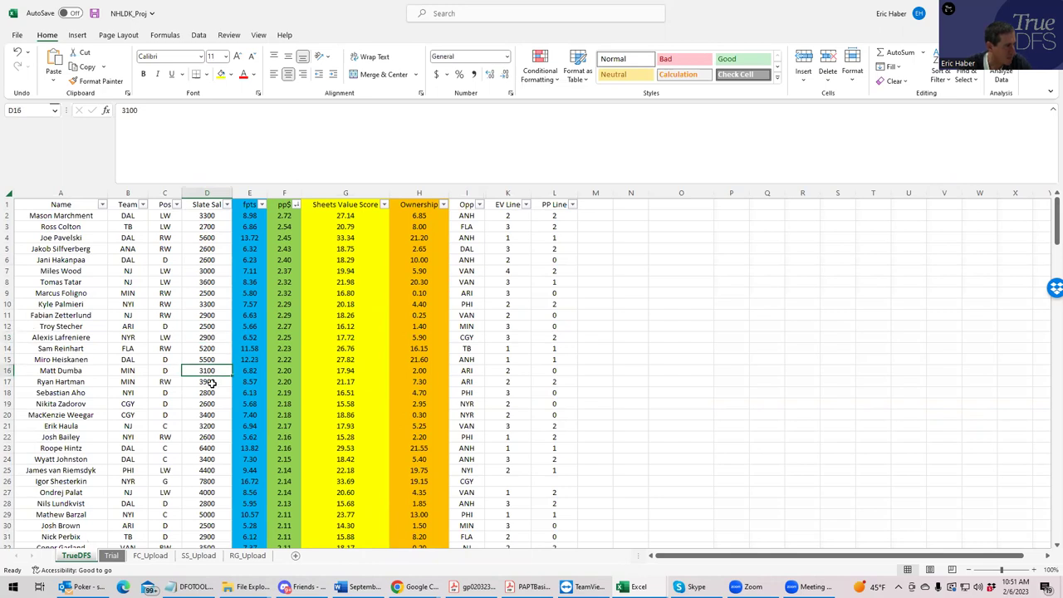
Step: Check the salary of NYI defenseman Sebastian Aho, switch back to the DraftKings contest and list the centers from all games
click(212, 392)
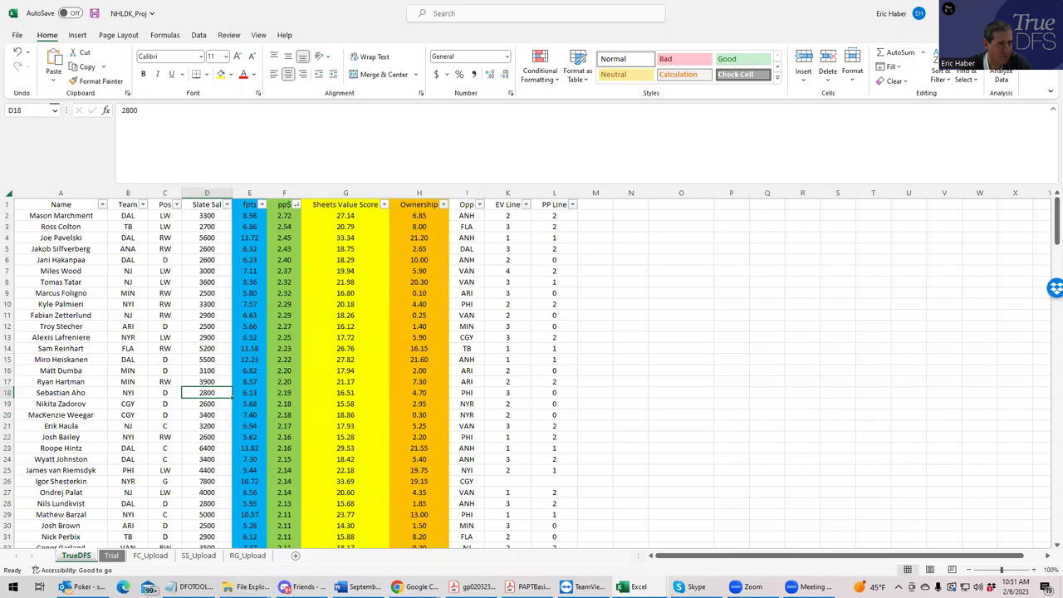
key(alt+Tab)
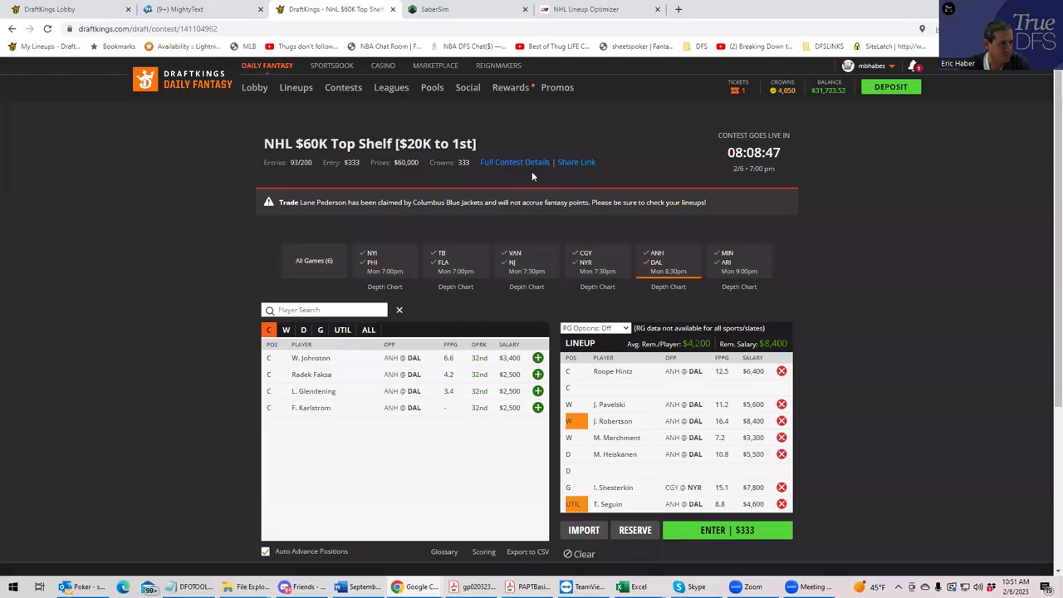
click(654, 268)
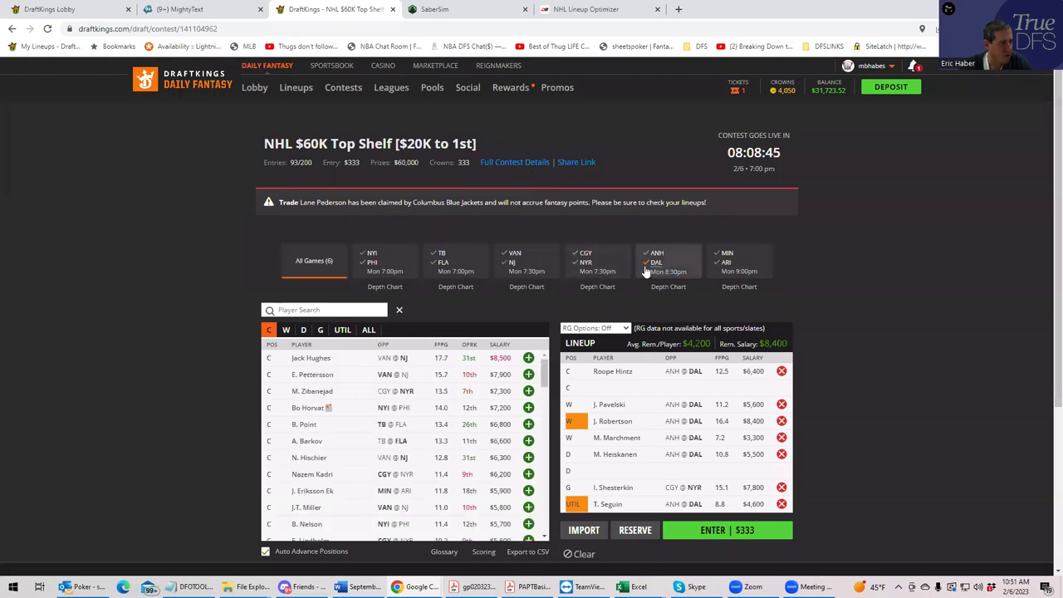
Step: Switch to SaberSim and start a new GPP build of 150 lineups with the entry limit at 150-max
click(451, 11)
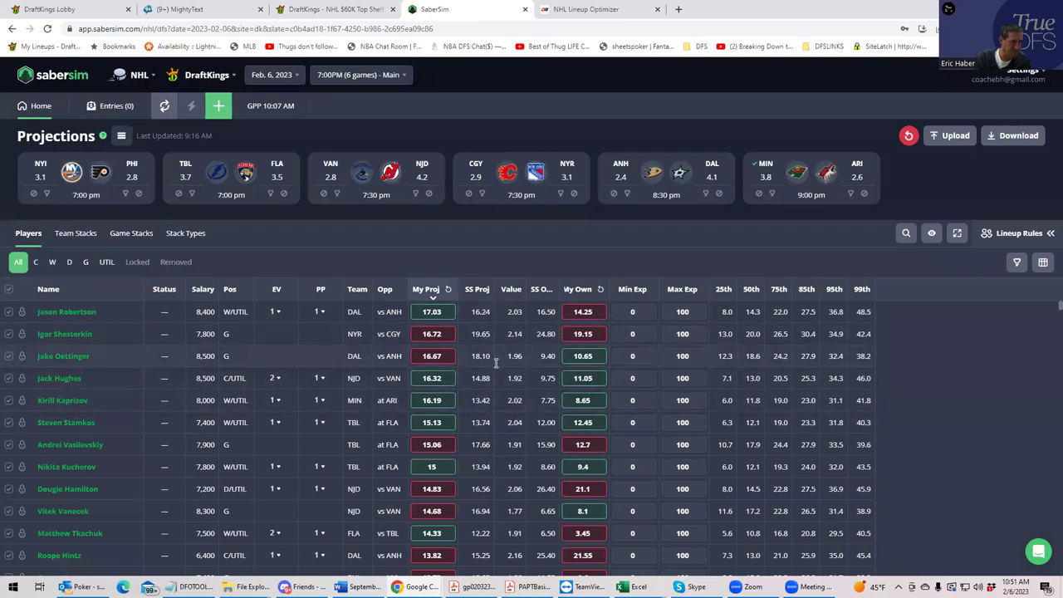
click(219, 106)
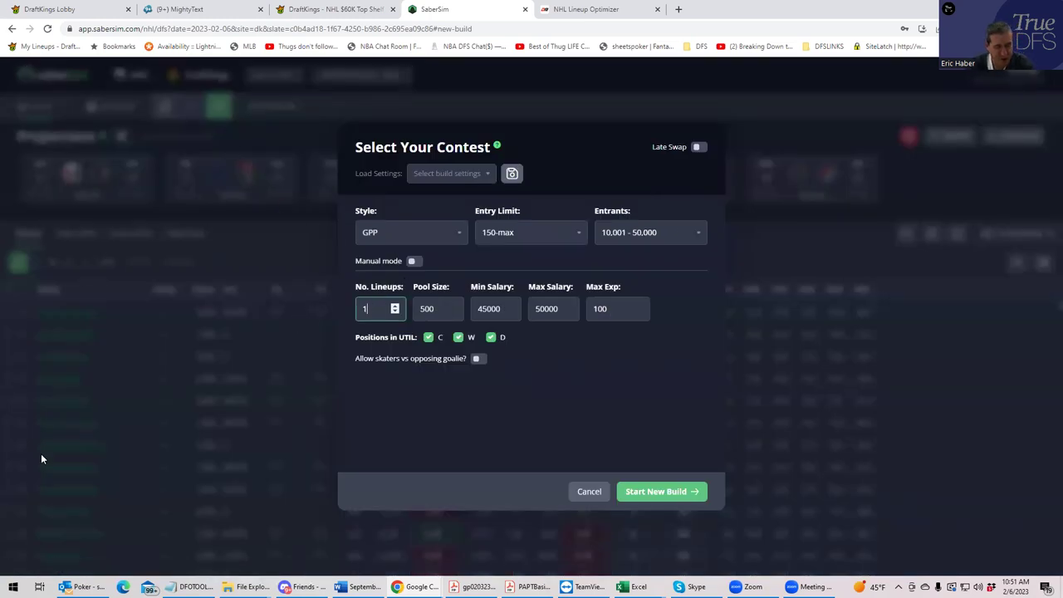
text(150)
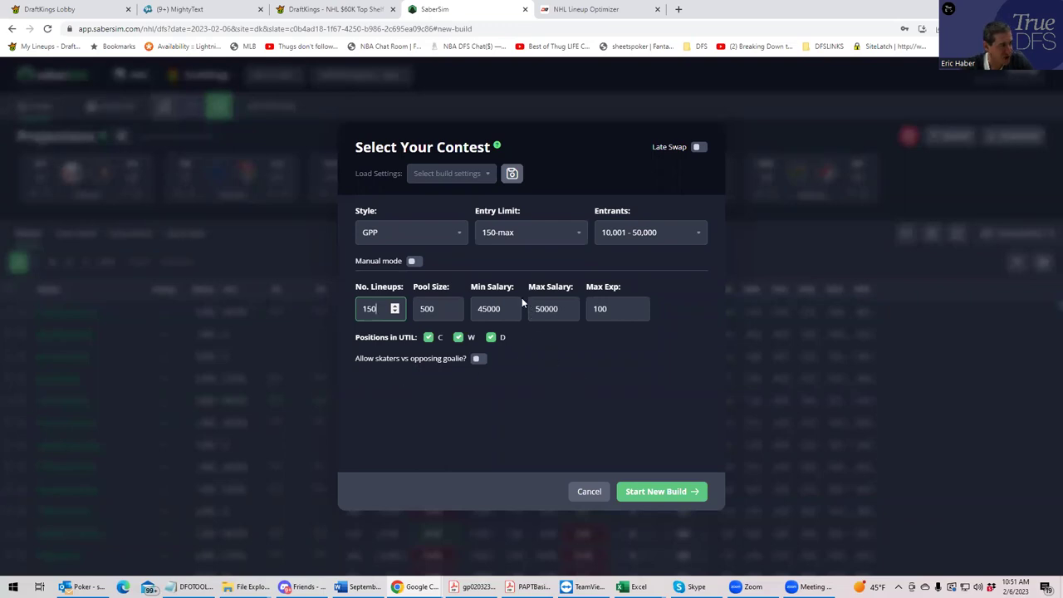
click(475, 266)
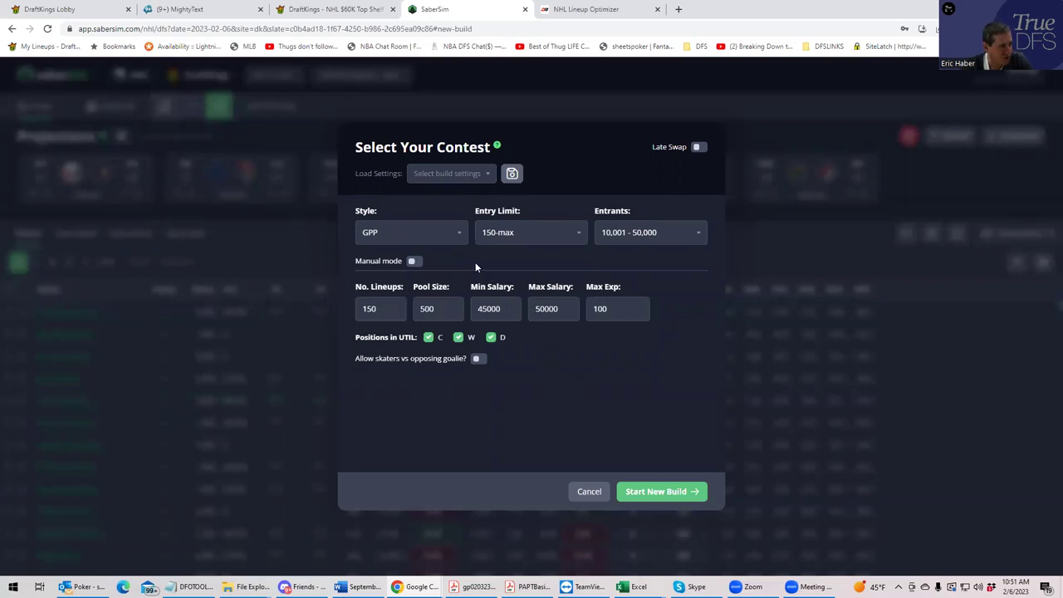
click(510, 236)
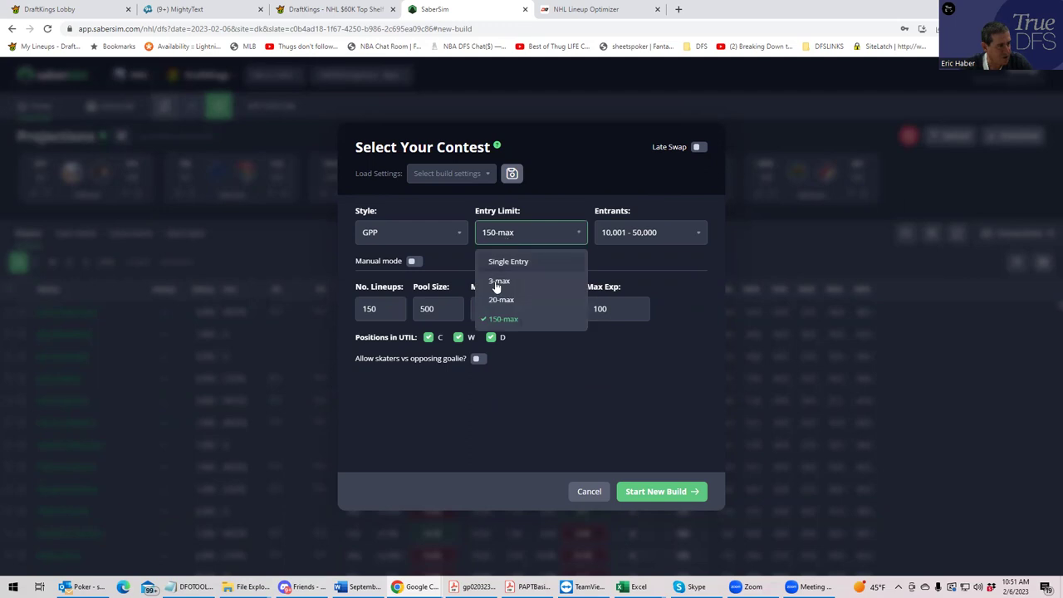
click(499, 318)
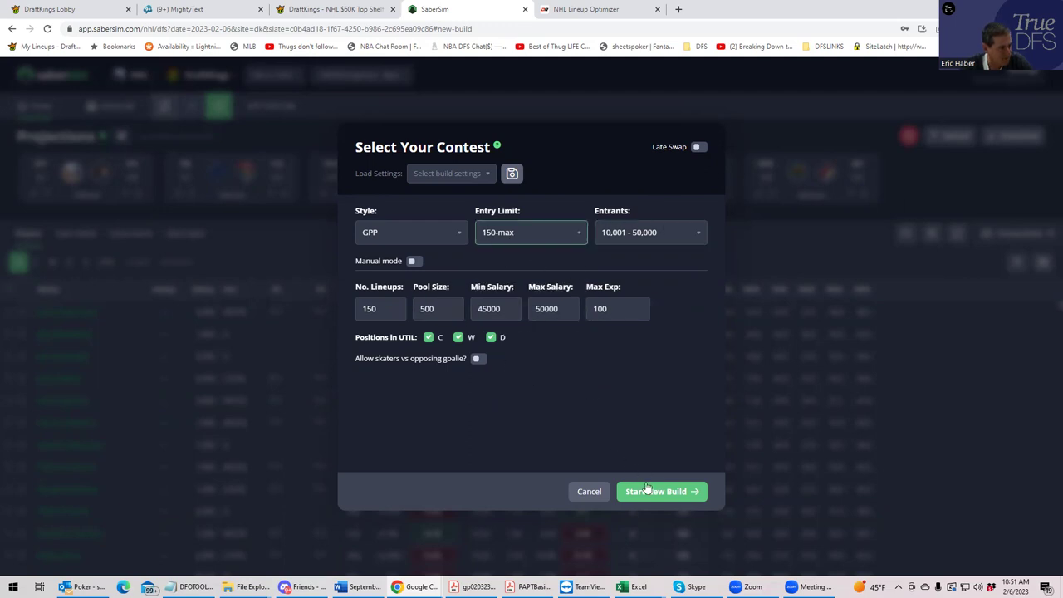
click(649, 488)
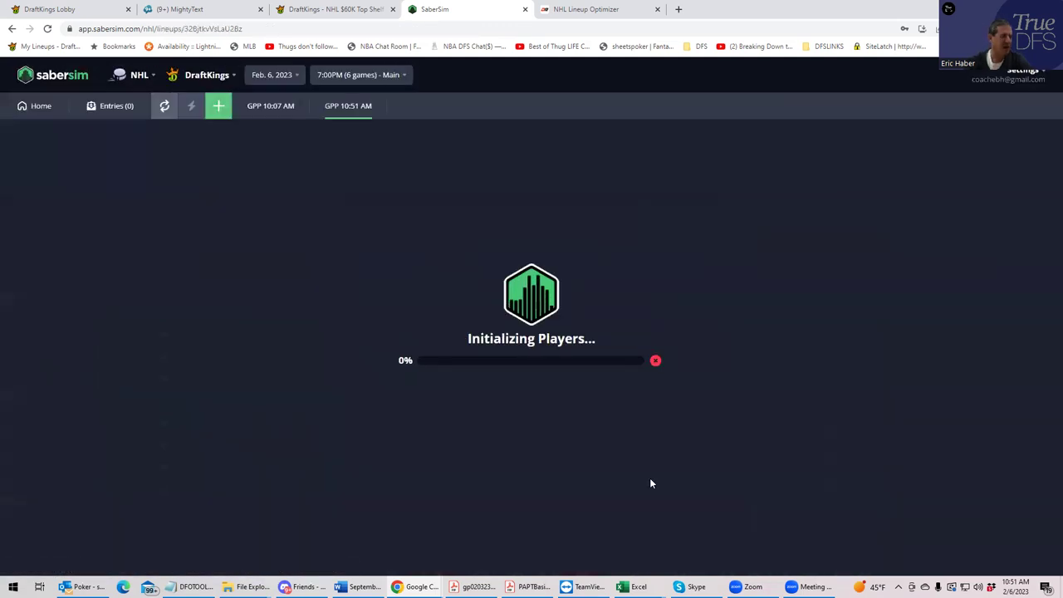